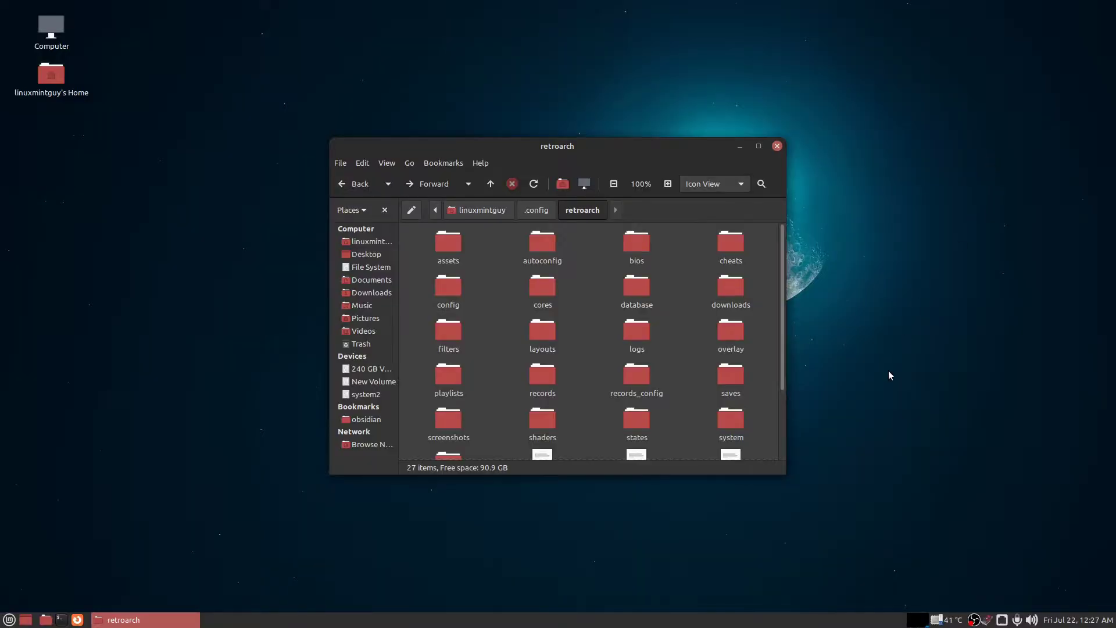
- Check the contents of the cheats folder in the retroarch configuration directory and return to the parent folder
{"action": "double_click", "coordinate": [735, 245]}
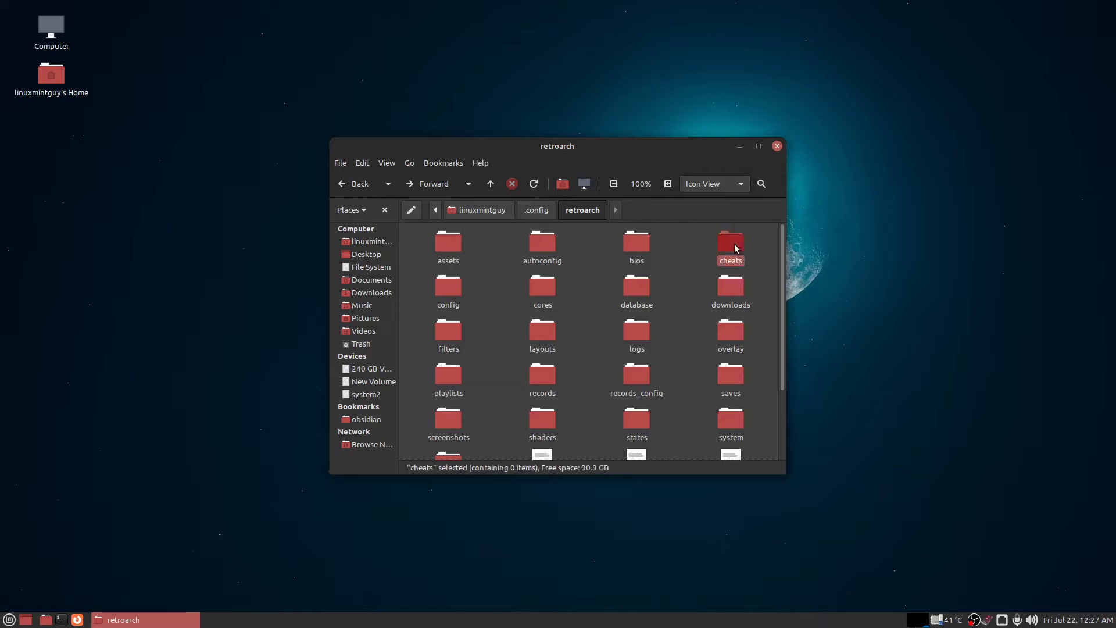
{"action": "left_click", "coordinate": [357, 185]}
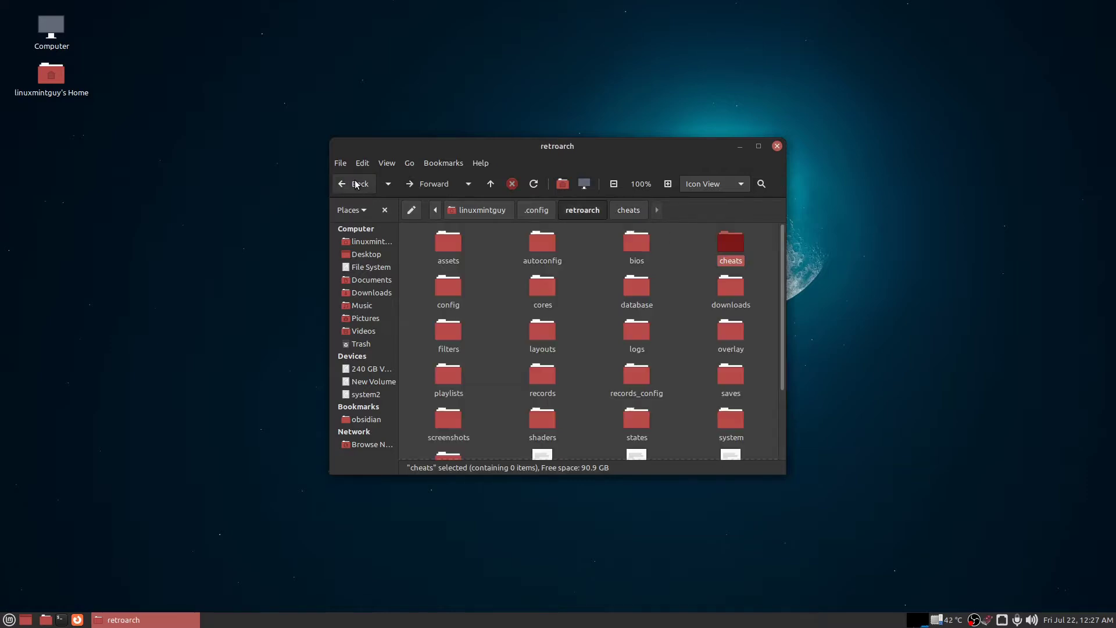
- Launch RetroArch from the installed games
{"action": "key", "text": "super"}
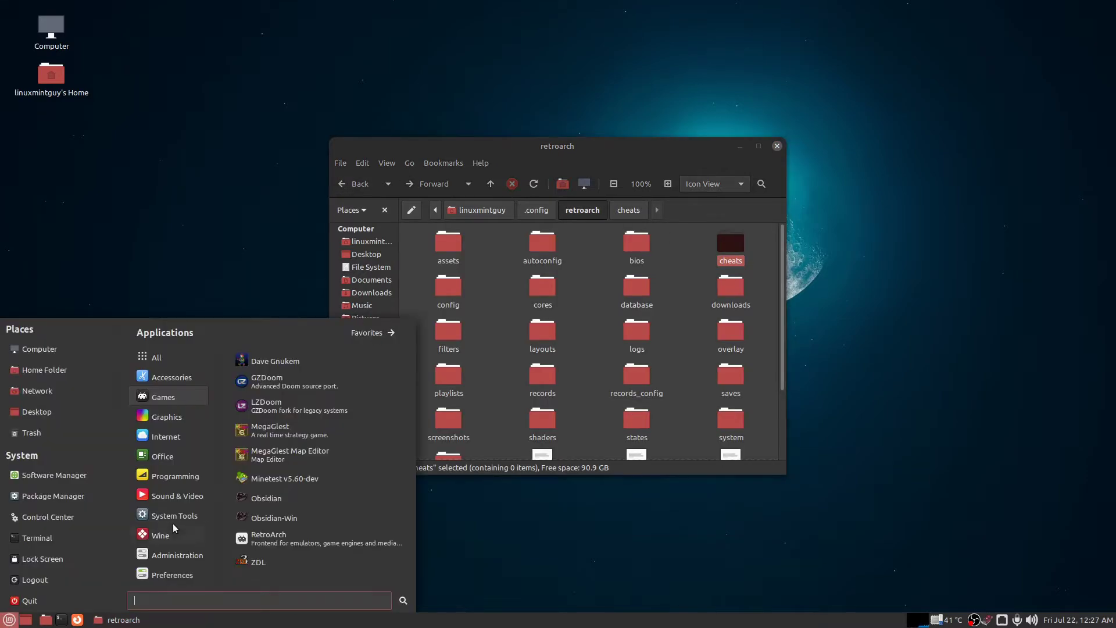
{"action": "left_click", "coordinate": [330, 546]}
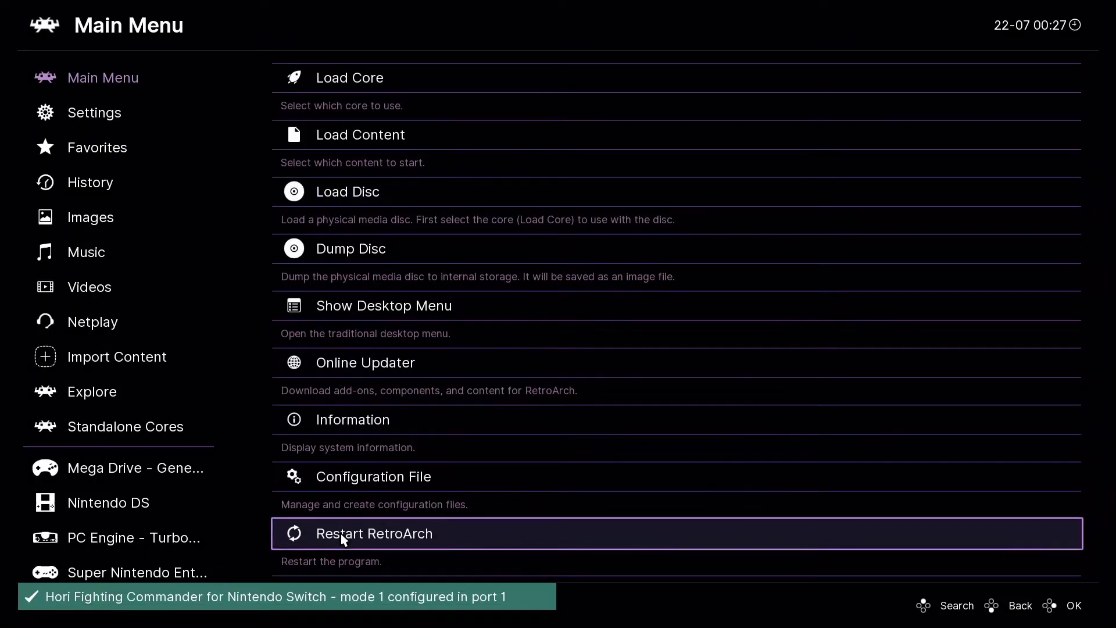
- Check which directory is set for Cheat Files in the Directory settings, and return to the Main Menu
{"action": "key", "text": "Left"}
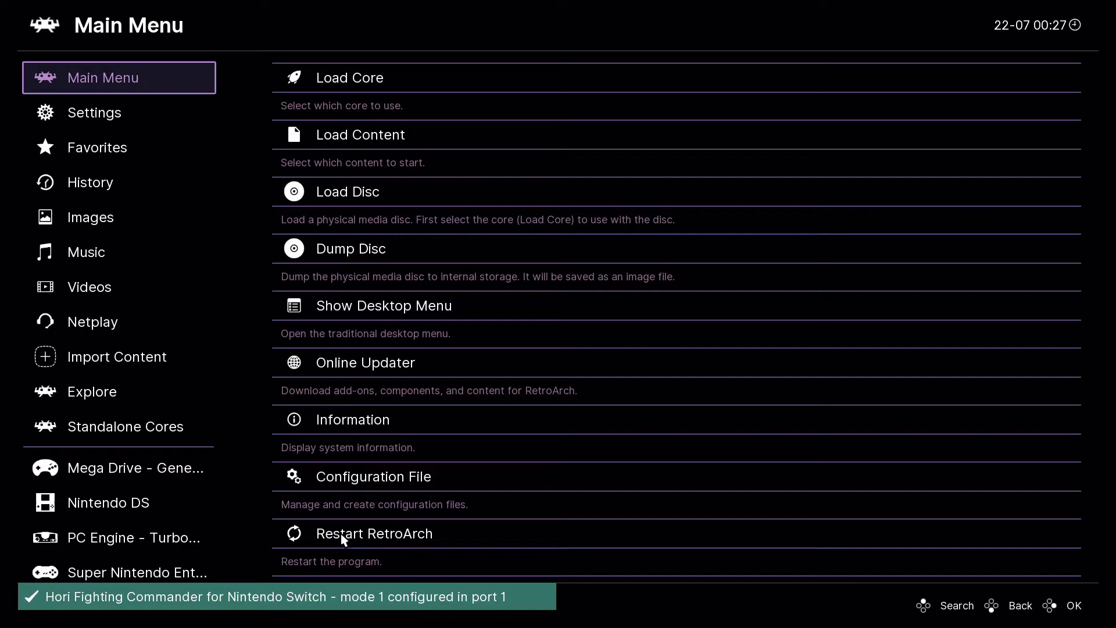
{"action": "key", "text": "Down"}
{"action": "key", "text": "Right"}
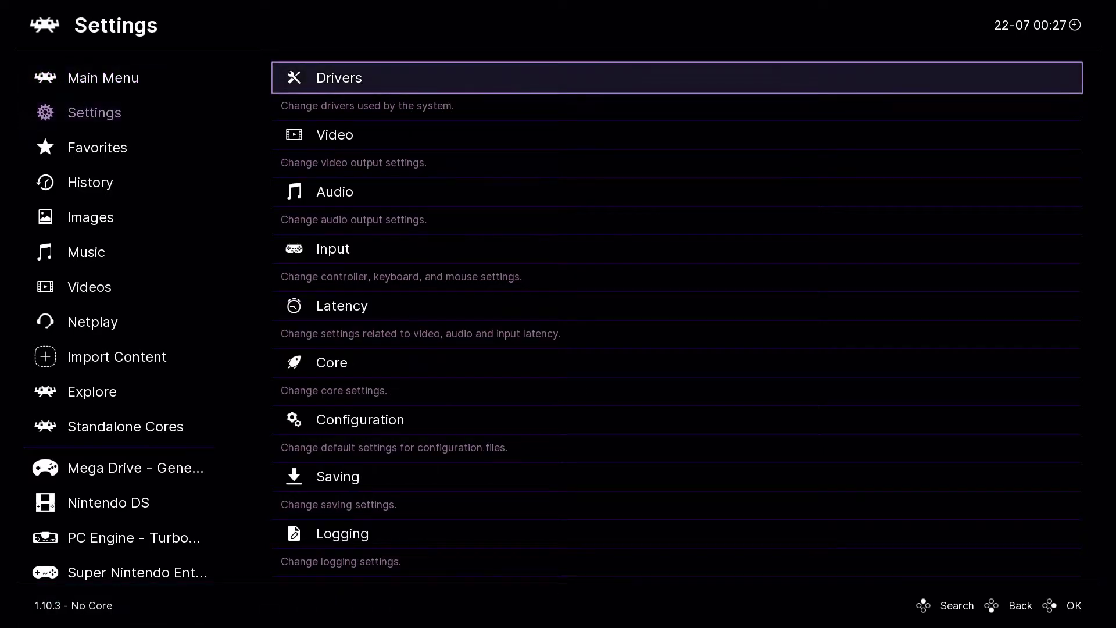
{"action": "key", "text": "Up"}
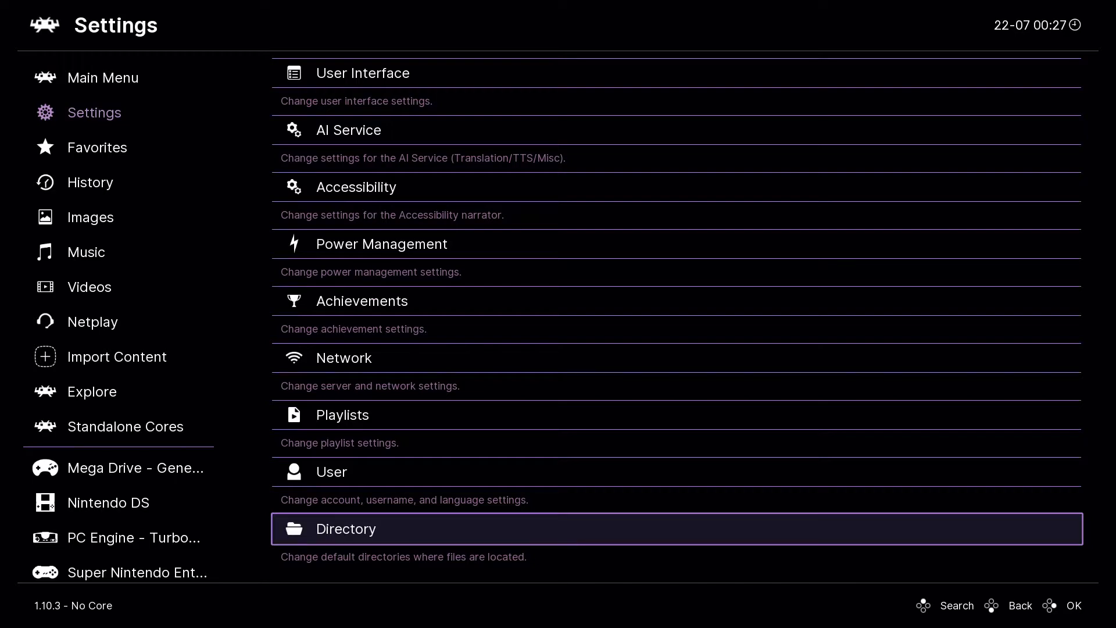
{"action": "key", "text": "Return"}
{"action": "key", "text": "Down"}
{"action": "key", "text": "Down"}
{"action": "key", "text": "Down"}
{"action": "key", "text": "Down"}
{"action": "key", "text": "Down"}
{"action": "key", "text": "Down"}
{"action": "key", "text": "Down"}
{"action": "key", "text": "Down"}
{"action": "key", "text": "Down"}
{"action": "key", "text": "Down"}
{"action": "key", "text": "Down"}
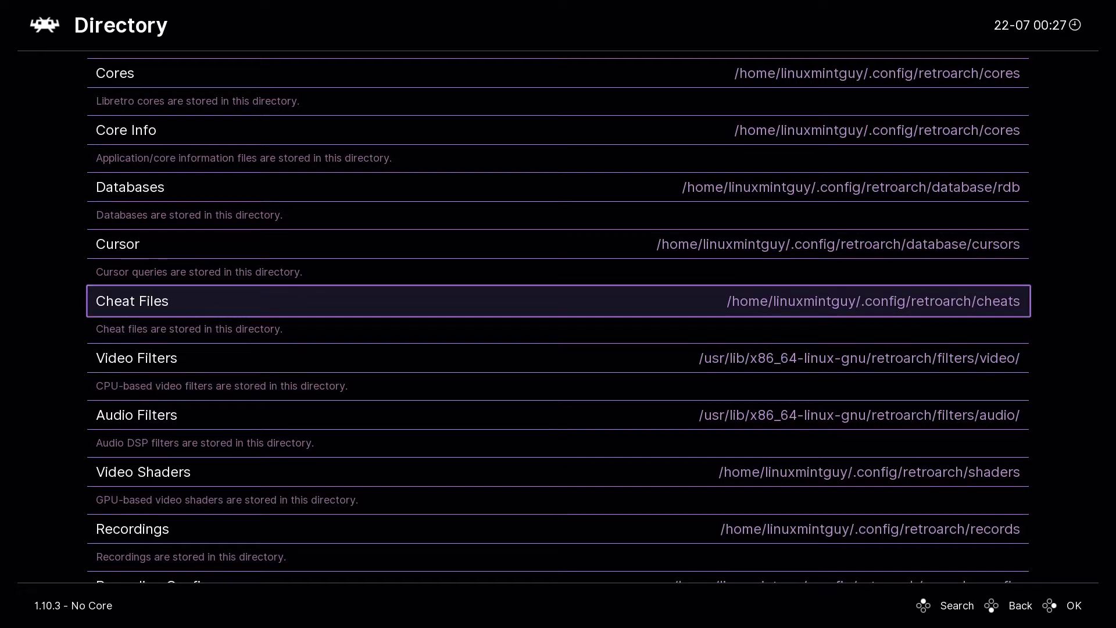
{"action": "key", "text": "BackSpace"}
{"action": "key", "text": "BackSpace"}
{"action": "key", "text": "Up"}
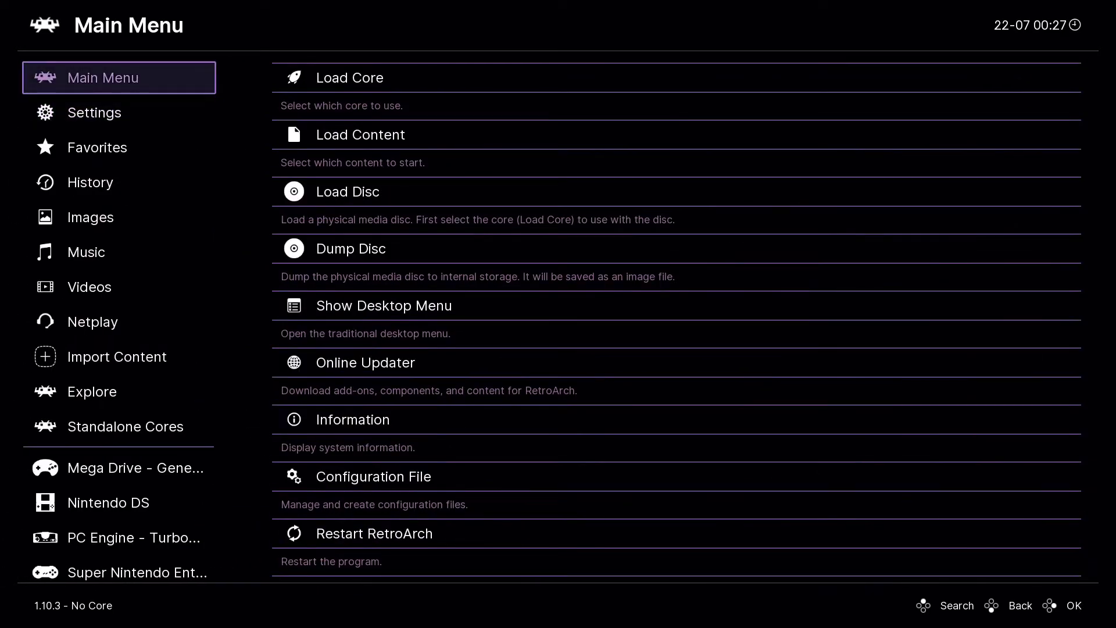
- Download the latest cheat files with the Online Updater's Update Cheats option
{"action": "key", "text": "Right"}
{"action": "key", "text": "Down"}
{"action": "key", "text": "Down"}
{"action": "key", "text": "Down"}
{"action": "key", "text": "Down"}
{"action": "key", "text": "Down"}
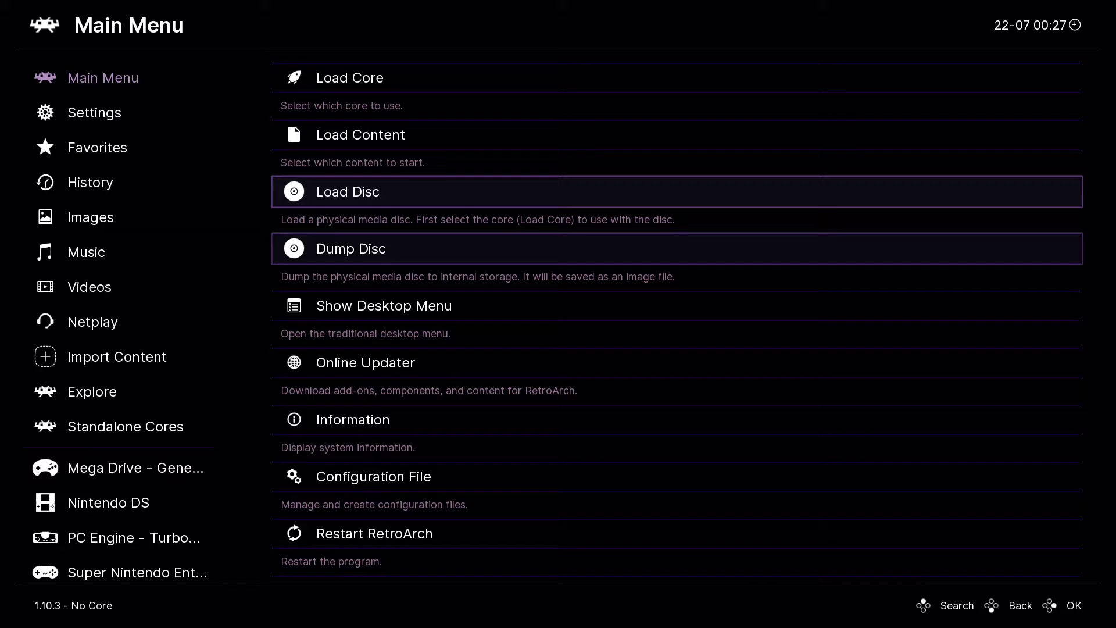
{"action": "key", "text": "Return"}
{"action": "key", "text": "Down"}
{"action": "key", "text": "Down"}
{"action": "key", "text": "Down"}
{"action": "key", "text": "Down"}
{"action": "key", "text": "Down"}
{"action": "key", "text": "Down"}
{"action": "key", "text": "Down"}
{"action": "key", "text": "Down"}
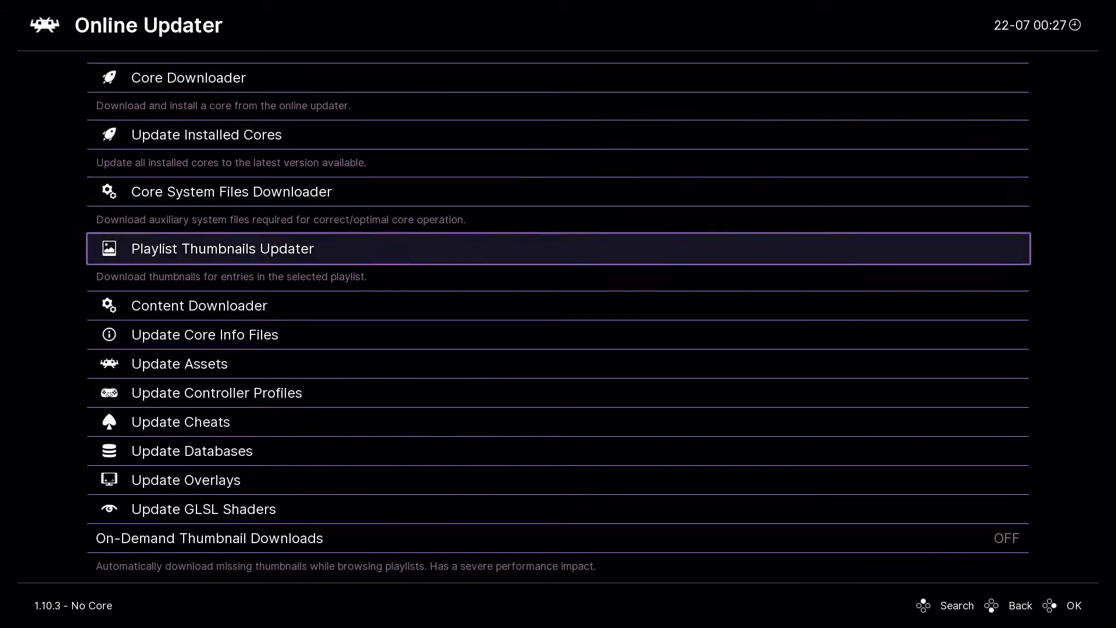
{"action": "key", "text": "Return"}
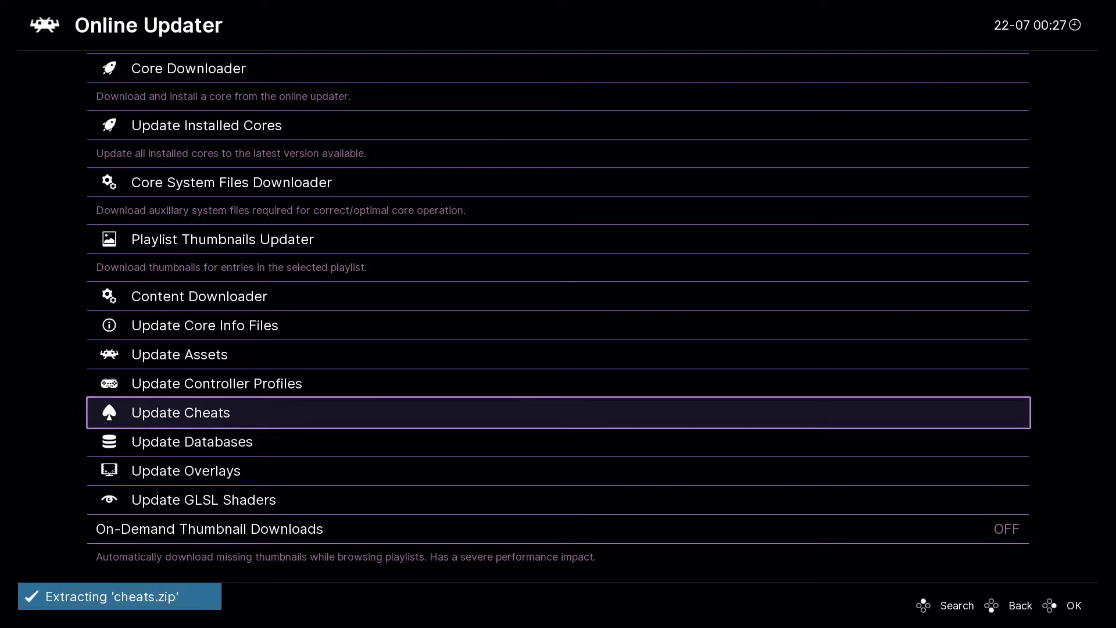
- Leave the Online Updater and quit RetroArch
{"action": "key", "text": "BackSpace"}
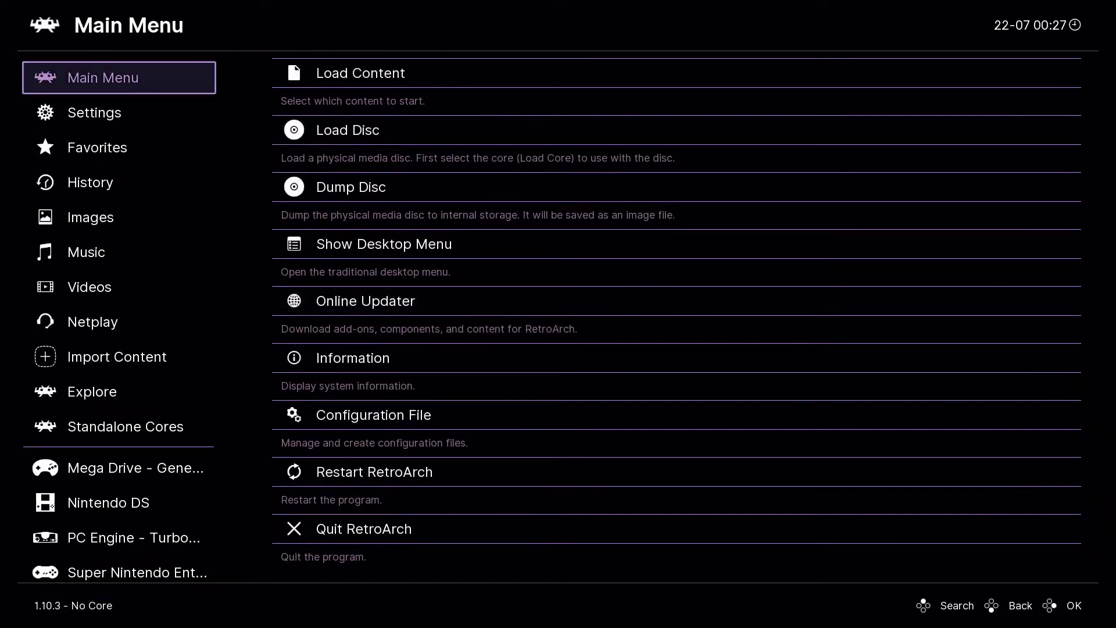
{"action": "key", "text": "Right"}
{"action": "key", "text": "Down"}
{"action": "key", "text": "Down"}
{"action": "key", "text": "Down"}
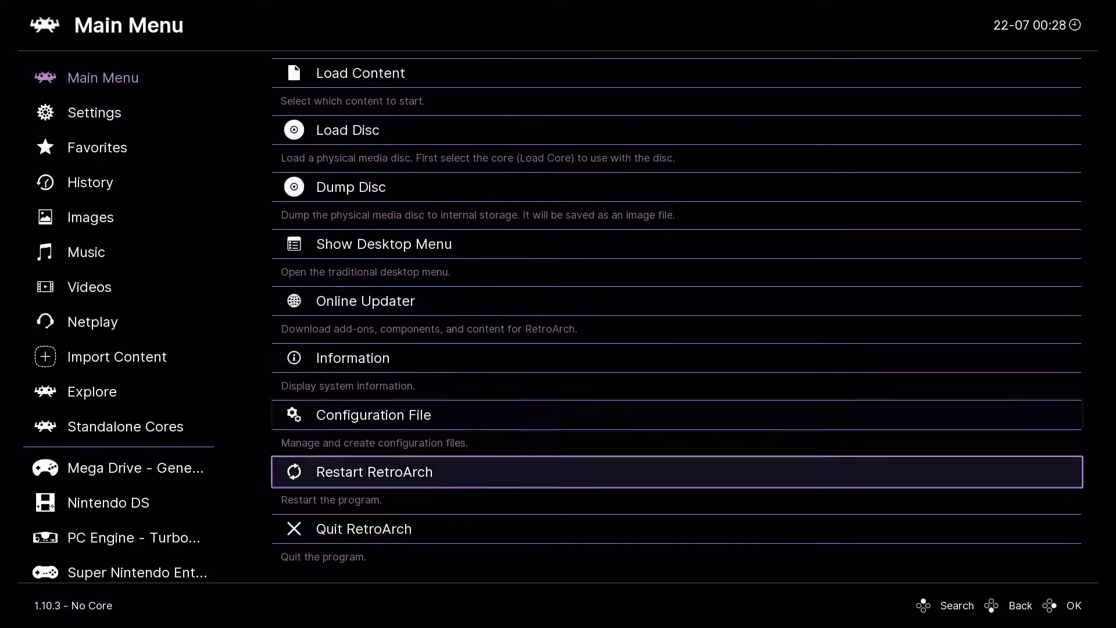
{"action": "key", "text": "Down"}
{"action": "key", "text": "Return"}
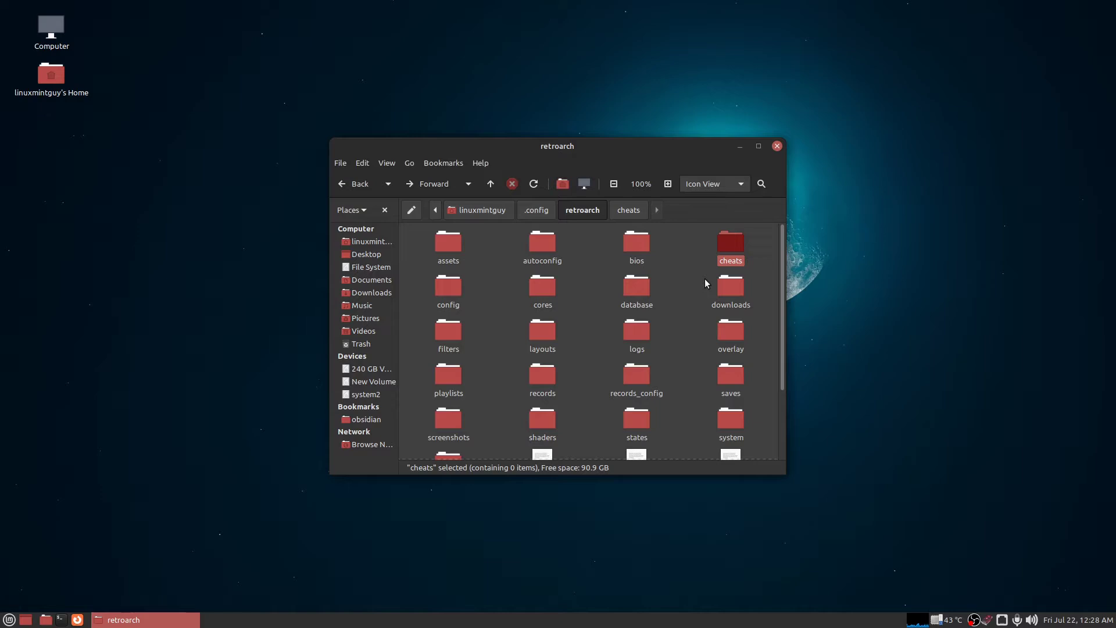
- Open the properties of the cheats folder to check its contents
{"action": "left_click", "coordinate": [688, 310]}
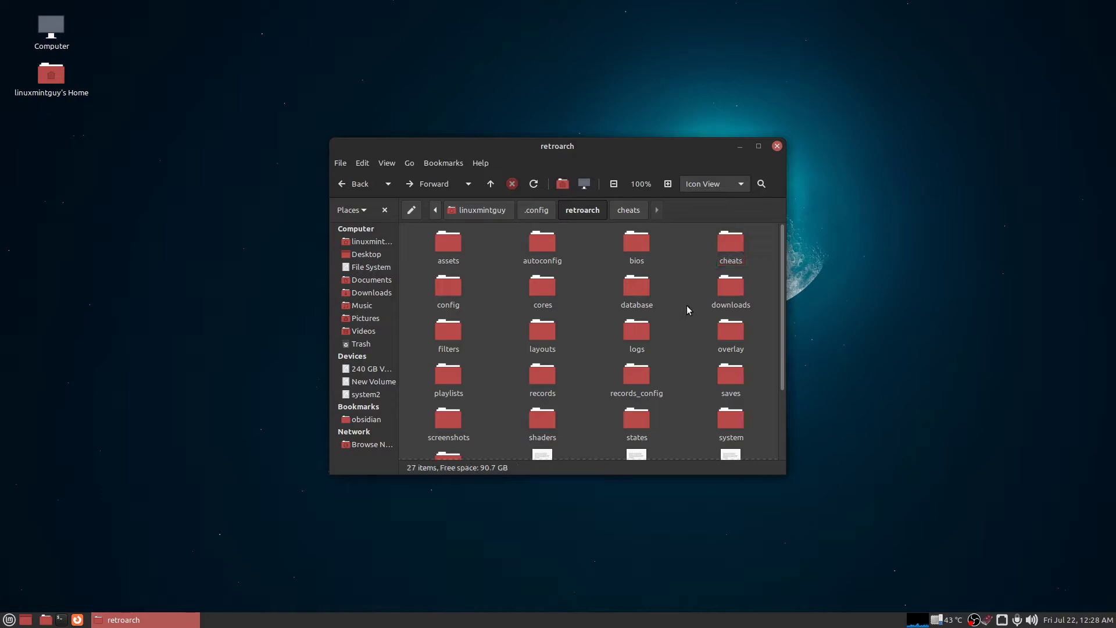
{"action": "right_click", "coordinate": [728, 249]}
{"action": "left_click", "coordinate": [797, 548]}
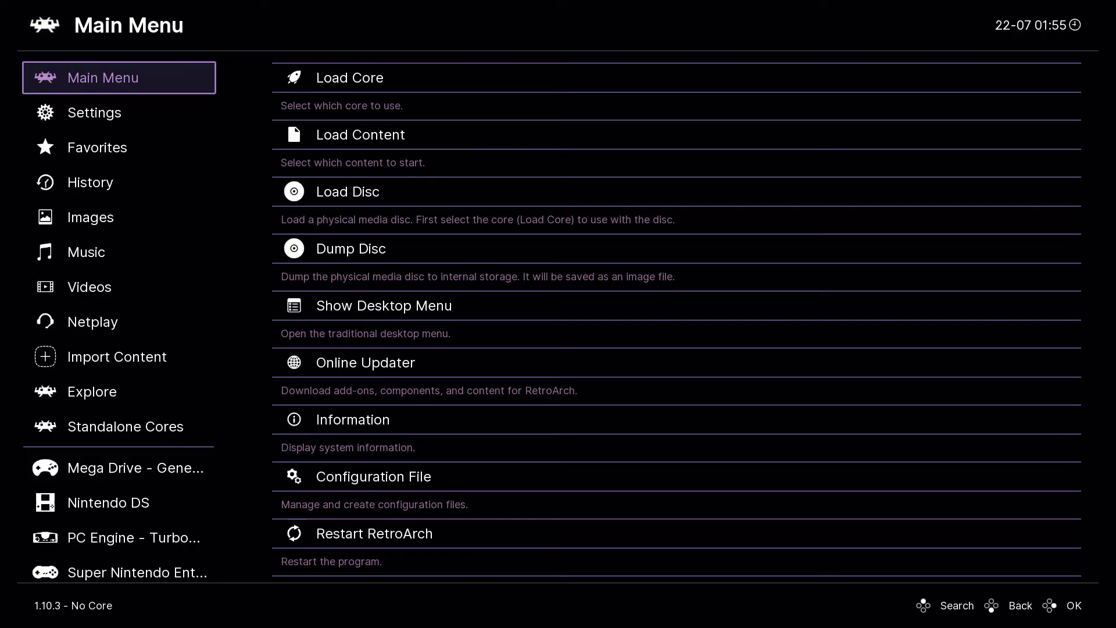
- Run a Super Nintendo game in RetroArch with the Snes9x core
{"action": "key", "text": "Down"}
{"action": "key", "text": "Down"}
{"action": "key", "text": "Down"}
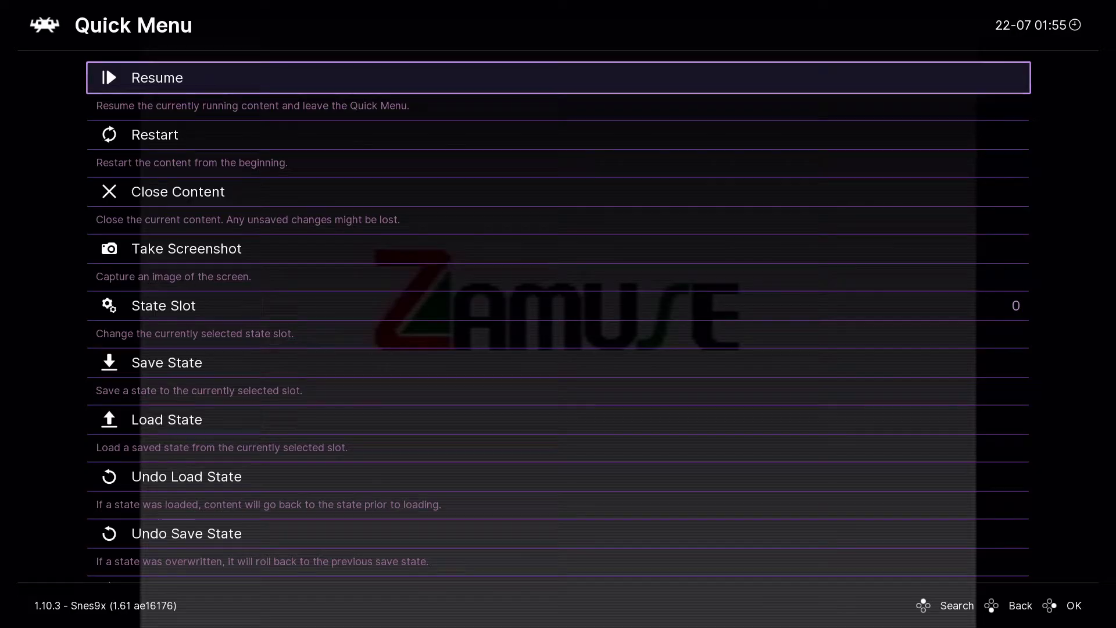
- Open the cheat settings for the running game from the Quick Menu
{"action": "key", "text": "Up"}
{"action": "key", "text": "Up"}
{"action": "key", "text": "Up"}
{"action": "key", "text": "Up"}
{"action": "key", "text": "Up"}
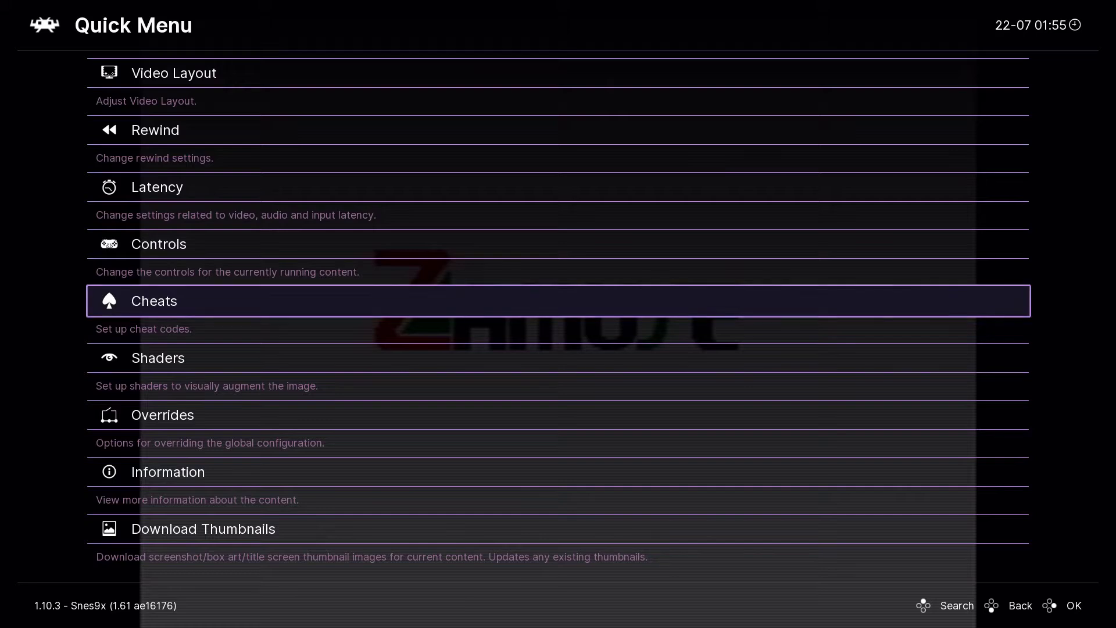
{"action": "key", "text": "Return"}
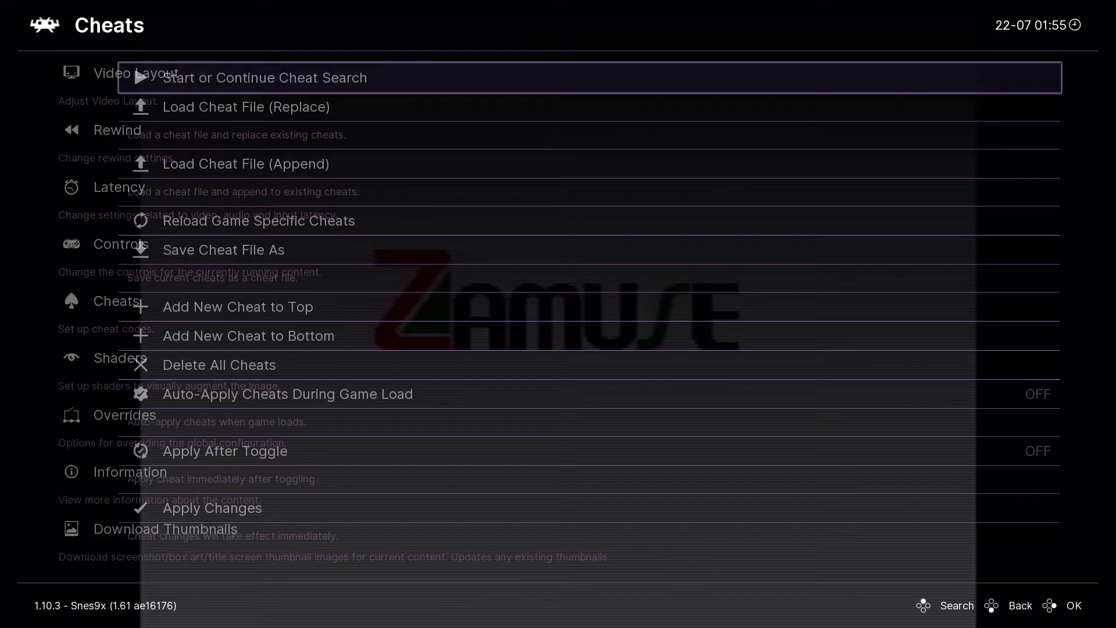
- Start loading a replacement cheat file and open the "Nintendo - Super Nintendo Entertainment System" cheat folder
{"action": "key", "text": "Down"}
{"action": "key", "text": "Return"}
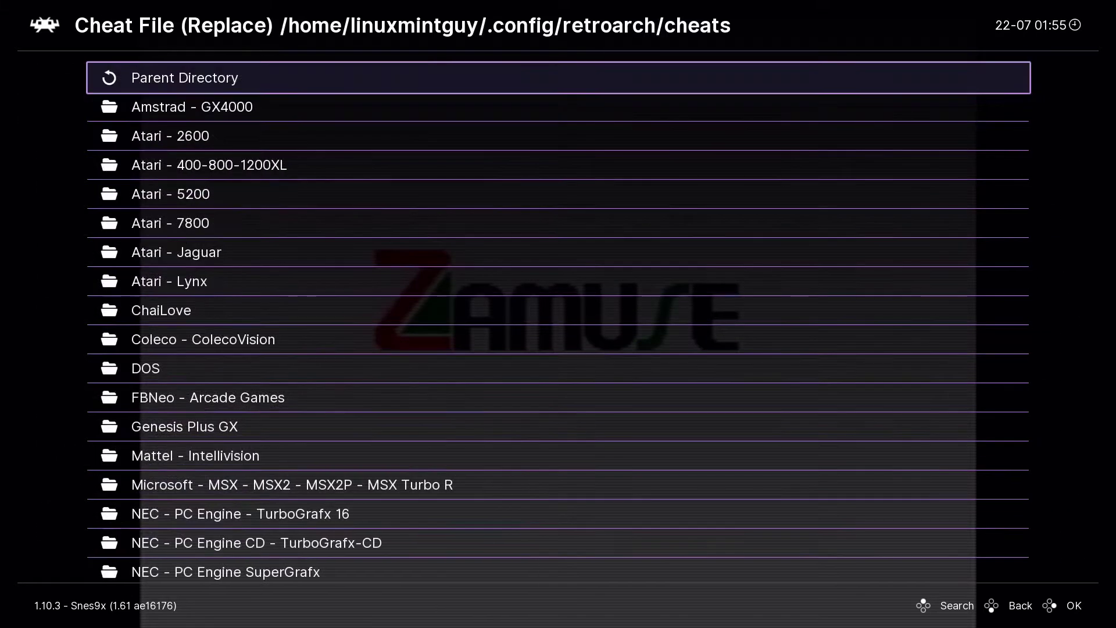
{"action": "key", "text": "Down"}
{"action": "key", "text": "Down"}
{"action": "key", "text": "Down"}
{"action": "key", "text": "Down"}
{"action": "key", "text": "Down"}
{"action": "key", "text": "Down"}
{"action": "key", "text": "Down"}
{"action": "key", "text": "Down"}
{"action": "key", "text": "Down"}
{"action": "key", "text": "Down"}
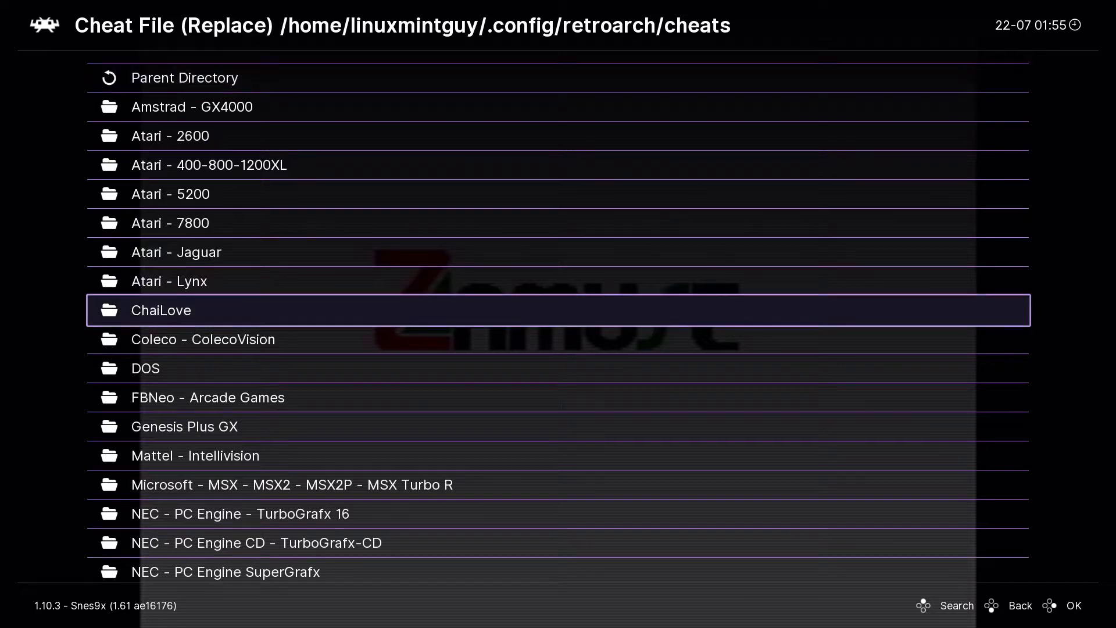
{"action": "key", "text": "Down"}
{"action": "key", "text": "Down"}
{"action": "key", "text": "Down"}
{"action": "key", "text": "Down"}
{"action": "key", "text": "Down"}
{"action": "key", "text": "Down"}
{"action": "key", "text": "Down"}
{"action": "key", "text": "Down"}
{"action": "key", "text": "Down"}
{"action": "key", "text": "Down"}
{"action": "key", "text": "Down"}
{"action": "key", "text": "Down"}
{"action": "key", "text": "Down"}
{"action": "key", "text": "Down"}
{"action": "key", "text": "Down"}
{"action": "key", "text": "Down"}
{"action": "key", "text": "Down"}
{"action": "key", "text": "Down"}
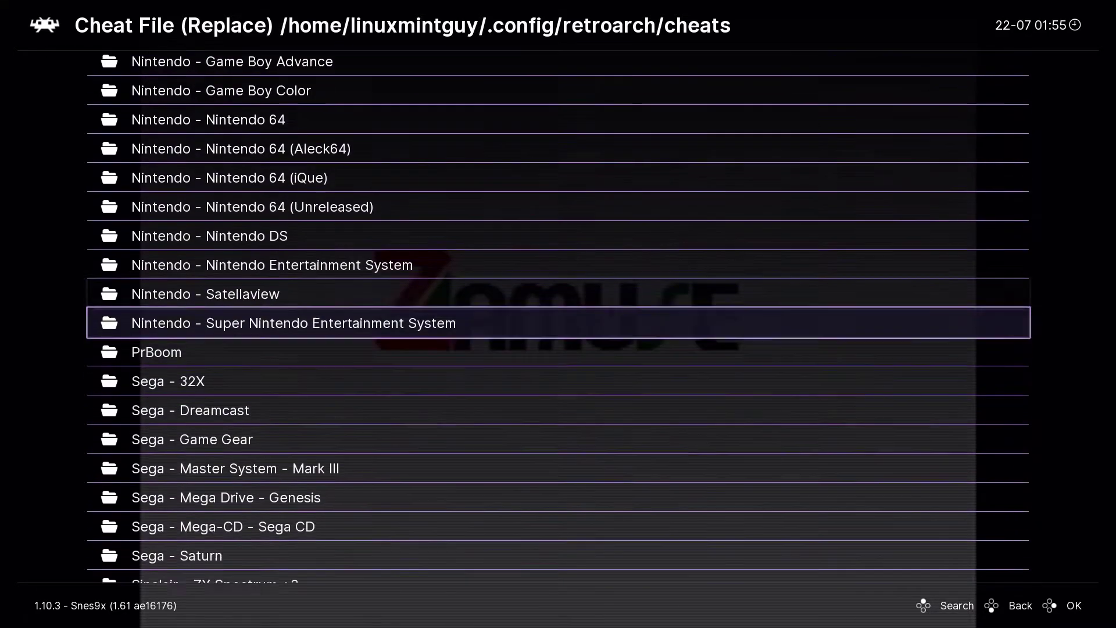
{"action": "key", "text": "Return"}
- Look through the alphabetical list of Super Nintendo cheat files for the one matching the running game
{"action": "key", "text": "Down"}
{"action": "key", "text": "Down"}
{"action": "key", "text": "Down"}
{"action": "key", "text": "Down"}
{"action": "key", "text": "Down"}
{"action": "key", "text": "Down"}
{"action": "key", "text": "Down"}
{"action": "key", "text": "Down"}
{"action": "key", "text": "Down"}
{"action": "key", "text": "Down"}
{"action": "key", "text": "Down"}
{"action": "key", "text": "Down"}
{"action": "key", "text": "Down"}
{"action": "key", "text": "Down"}
{"action": "key", "text": "Down"}
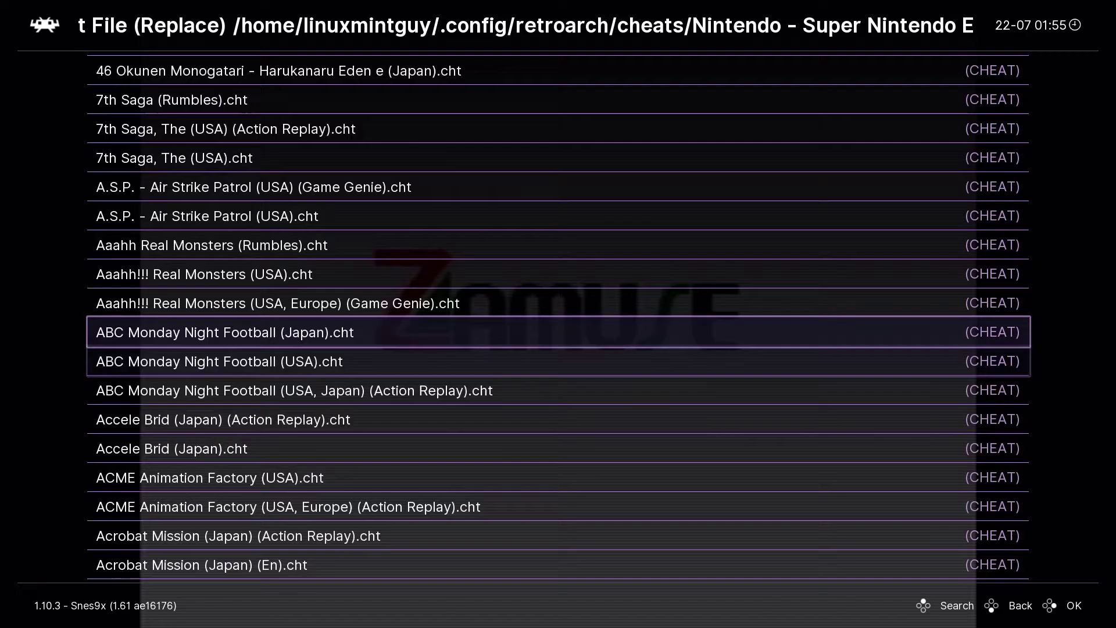
{"action": "key", "text": "Down"}
{"action": "key", "text": "Down"}
{"action": "key", "text": "Down"}
{"action": "key", "text": "Down"}
{"action": "key", "text": "Down"}
{"action": "key", "text": "Down"}
{"action": "key", "text": "Down"}
{"action": "key", "text": "Down"}
{"action": "key", "text": "Down"}
{"action": "key", "text": "Down"}
{"action": "key", "text": "Down"}
{"action": "key", "text": "Down"}
{"action": "key", "text": "Down"}
{"action": "key", "text": "Down"}
{"action": "key", "text": "Down"}
{"action": "key", "text": "Down"}
{"action": "key", "text": "Down"}
{"action": "key", "text": "Down"}
{"action": "key", "text": "Down"}
{"action": "key", "text": "Down"}
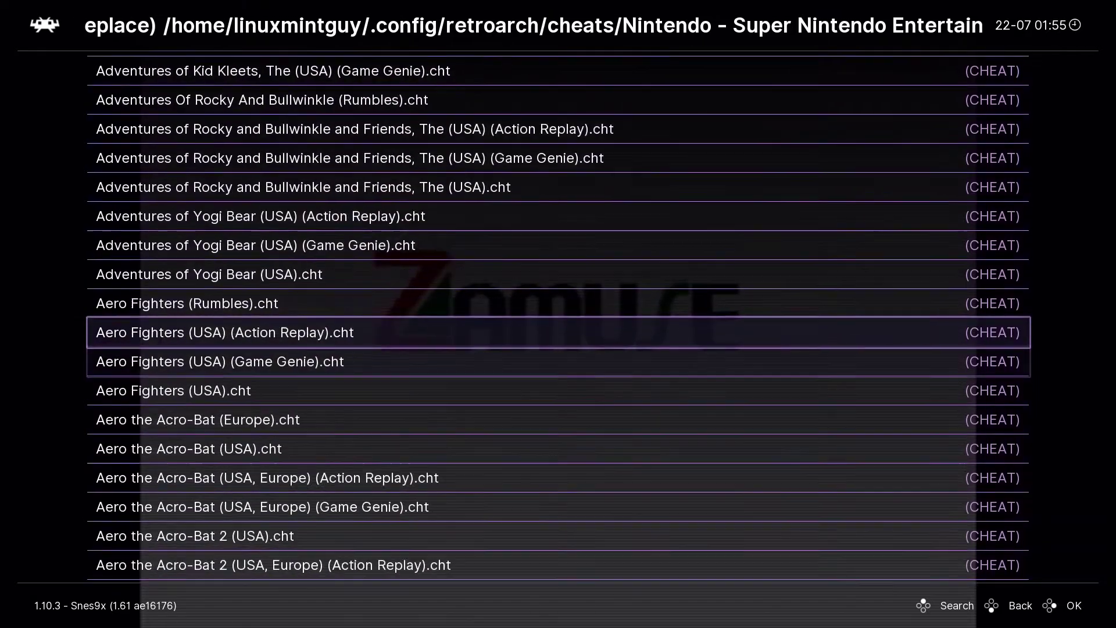
{"action": "key", "text": "Down"}
{"action": "key", "text": "Down"}
{"action": "key", "text": "Down"}
{"action": "key", "text": "Down"}
{"action": "key", "text": "Down"}
{"action": "key", "text": "Down"}
{"action": "key", "text": "Down"}
{"action": "key", "text": "Down"}
{"action": "key", "text": "Down"}
{"action": "key", "text": "Down"}
{"action": "key", "text": "Down"}
{"action": "key", "text": "Down"}
{"action": "key", "text": "Down"}
{"action": "key", "text": "Down"}
{"action": "key", "text": "Down"}
{"action": "key", "text": "Down"}
{"action": "key", "text": "Down"}
{"action": "key", "text": "Down"}
{"action": "key", "text": "Down"}
{"action": "key", "text": "Down"}
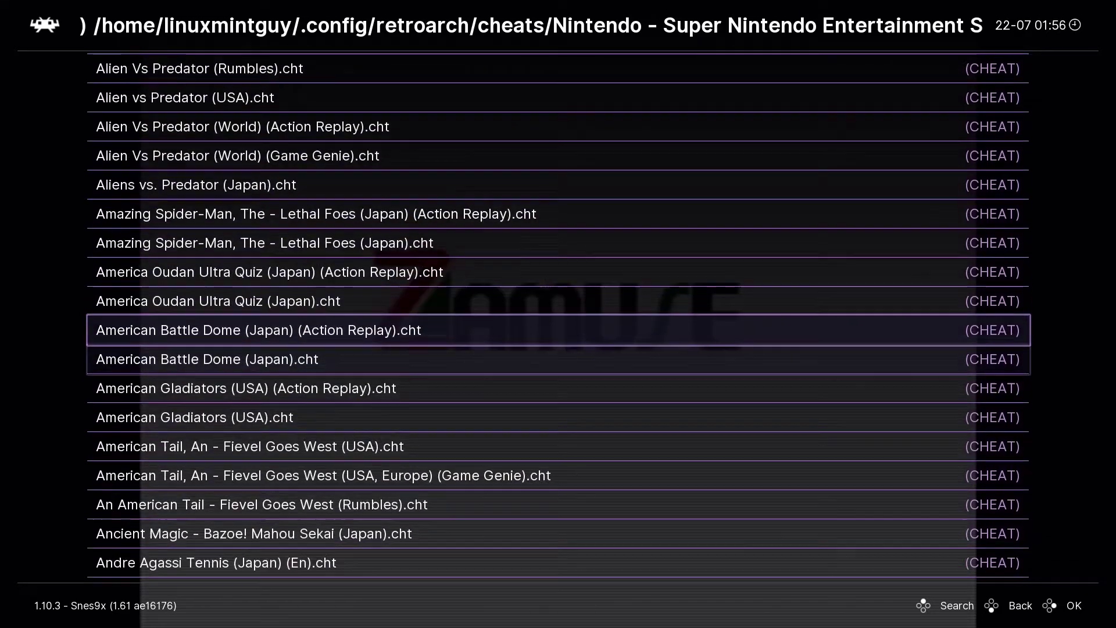
{"action": "key", "text": "Down"}
{"action": "key", "text": "Down"}
{"action": "key", "text": "Down"}
{"action": "key", "text": "Down"}
{"action": "key", "text": "Down"}
{"action": "key", "text": "Down"}
{"action": "key", "text": "Down"}
{"action": "key", "text": "Down"}
{"action": "key", "text": "Down"}
{"action": "key", "text": "Down"}
{"action": "key", "text": "Down"}
{"action": "key", "text": "Down"}
{"action": "key", "text": "Down"}
{"action": "key", "text": "Down"}
{"action": "key", "text": "Down"}
{"action": "key", "text": "Down"}
{"action": "key", "text": "Down"}
{"action": "key", "text": "Down"}
{"action": "key", "text": "Down"}
{"action": "key", "text": "Down"}
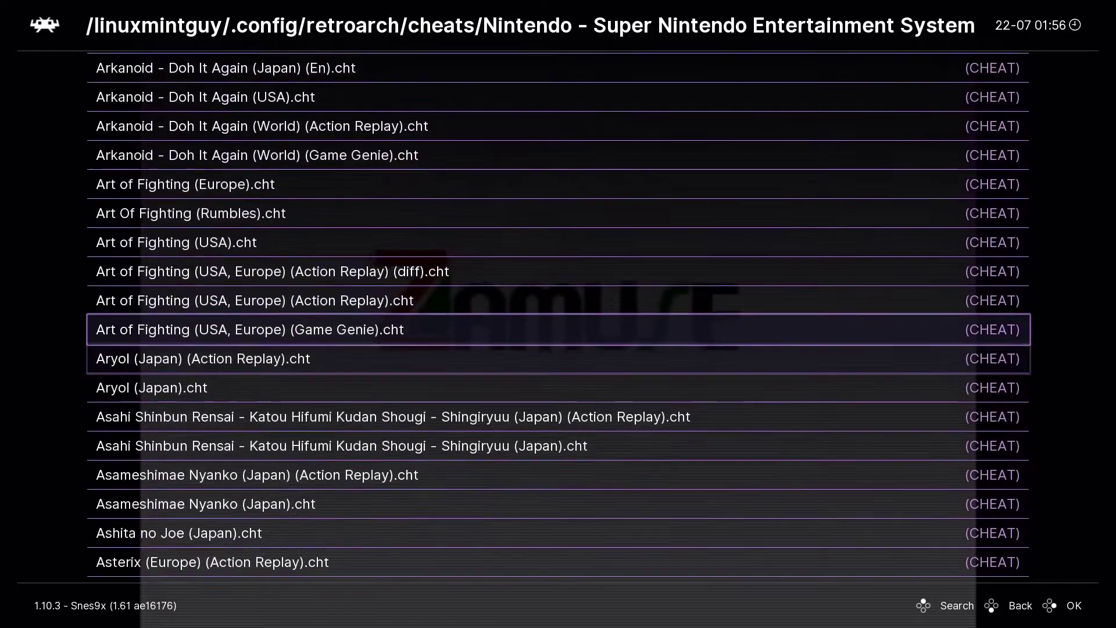
{"action": "key", "text": "Down"}
{"action": "key", "text": "Down"}
{"action": "key", "text": "Down"}
{"action": "key", "text": "Down"}
{"action": "key", "text": "Down"}
{"action": "key", "text": "Down"}
{"action": "key", "text": "Down"}
{"action": "key", "text": "Down"}
{"action": "key", "text": "Down"}
{"action": "key", "text": "Down"}
{"action": "key", "text": "Down"}
{"action": "key", "text": "Down"}
{"action": "key", "text": "Down"}
{"action": "key", "text": "Down"}
{"action": "key", "text": "Down"}
{"action": "key", "text": "Down"}
{"action": "key", "text": "Down"}
{"action": "key", "text": "Down"}
{"action": "key", "text": "Down"}
{"action": "key", "text": "Down"}
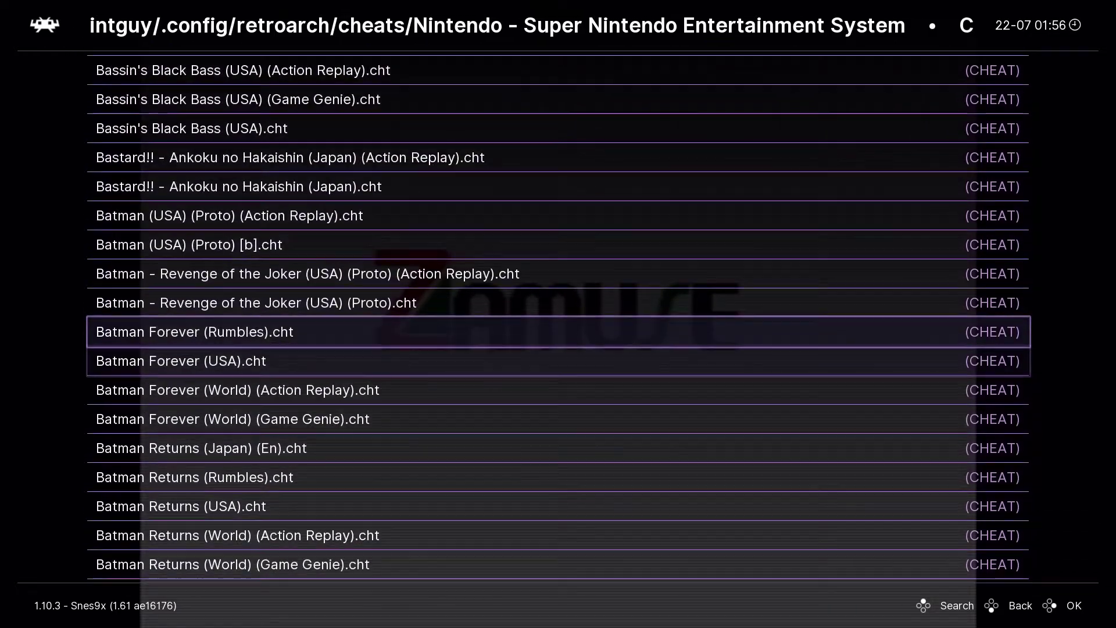
{"action": "key", "text": "Down"}
{"action": "key", "text": "Down"}
{"action": "key", "text": "Down"}
{"action": "key", "text": "Down"}
{"action": "key", "text": "Down"}
{"action": "key", "text": "Down"}
{"action": "key", "text": "Down"}
{"action": "key", "text": "Down"}
{"action": "key", "text": "Down"}
{"action": "key", "text": "Down"}
{"action": "key", "text": "Down"}
{"action": "key", "text": "Down"}
{"action": "key", "text": "Down"}
{"action": "key", "text": "Down"}
{"action": "key", "text": "Down"}
{"action": "key", "text": "Down"}
{"action": "key", "text": "Down"}
{"action": "key", "text": "Down"}
{"action": "key", "text": "Down"}
{"action": "key", "text": "Down"}
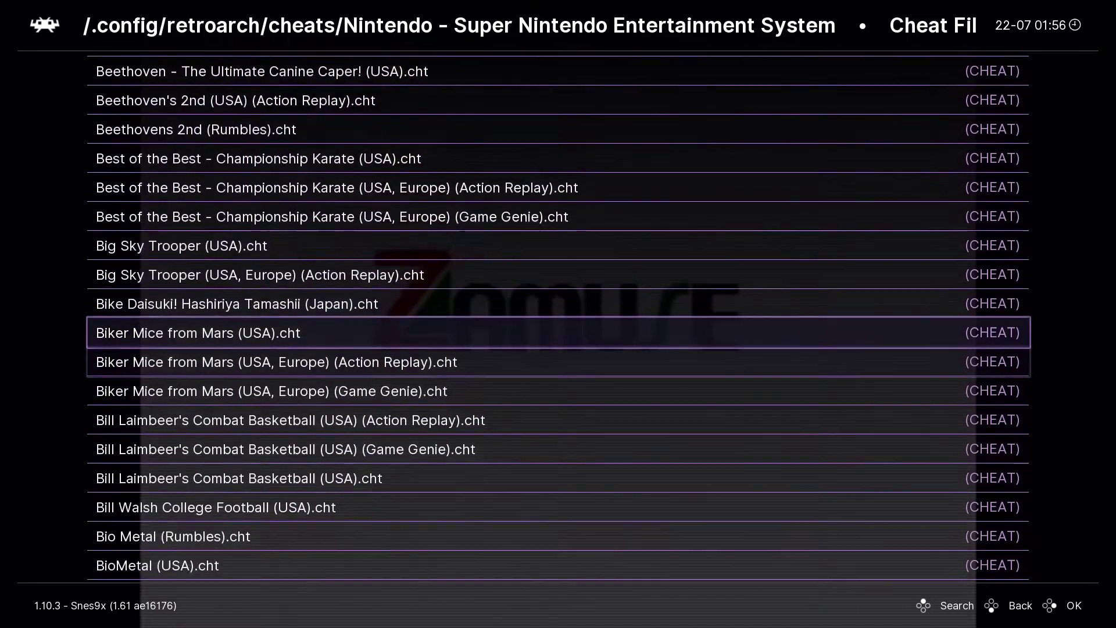
{"action": "key", "text": "Down"}
{"action": "key", "text": "Down"}
{"action": "key", "text": "Down"}
{"action": "key", "text": "Down"}
{"action": "key", "text": "Down"}
{"action": "key", "text": "Down"}
{"action": "key", "text": "Down"}
{"action": "key", "text": "Down"}
{"action": "key", "text": "Down"}
{"action": "key", "text": "Down"}
{"action": "key", "text": "Down"}
{"action": "key", "text": "Down"}
{"action": "key", "text": "Down"}
{"action": "key", "text": "Down"}
{"action": "key", "text": "Down"}
{"action": "key", "text": "Down"}
{"action": "key", "text": "Down"}
{"action": "key", "text": "Down"}
{"action": "key", "text": "Down"}
{"action": "key", "text": "Down"}
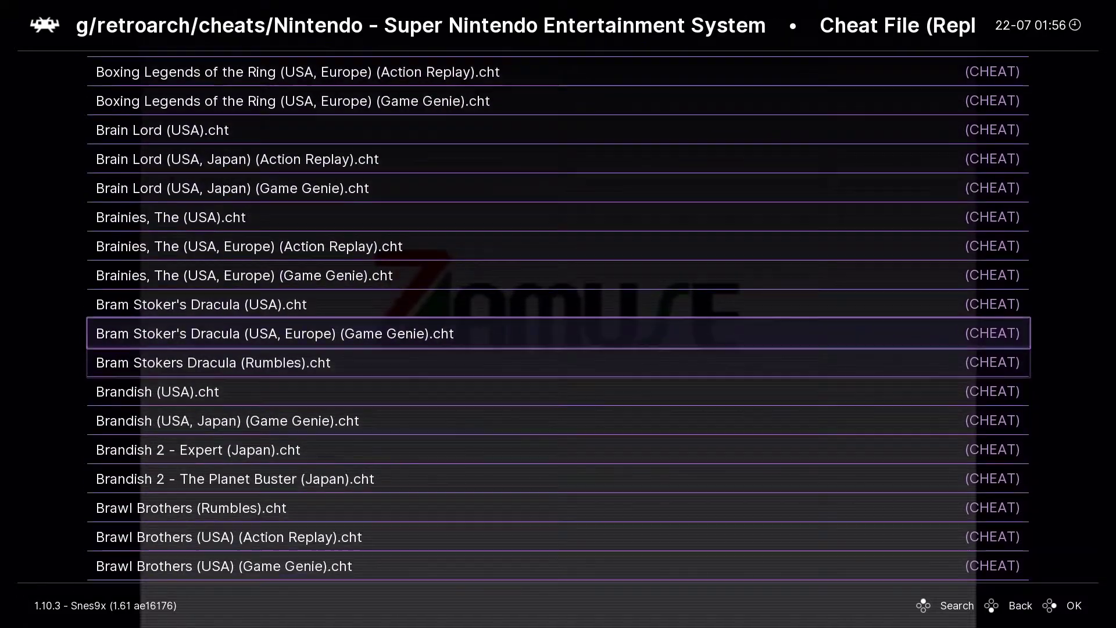
{"action": "key", "text": "Down"}
{"action": "key", "text": "Down"}
{"action": "key", "text": "Down"}
{"action": "key", "text": "Down"}
{"action": "key", "text": "Down"}
{"action": "key", "text": "Down"}
{"action": "key", "text": "Down"}
{"action": "key", "text": "Down"}
{"action": "key", "text": "Down"}
{"action": "key", "text": "Down"}
{"action": "key", "text": "Down"}
{"action": "key", "text": "Down"}
{"action": "key", "text": "Down"}
{"action": "key", "text": "Down"}
{"action": "key", "text": "Down"}
{"action": "key", "text": "Down"}
{"action": "key", "text": "Down"}
{"action": "key", "text": "Down"}
{"action": "key", "text": "Down"}
{"action": "key", "text": "Down"}
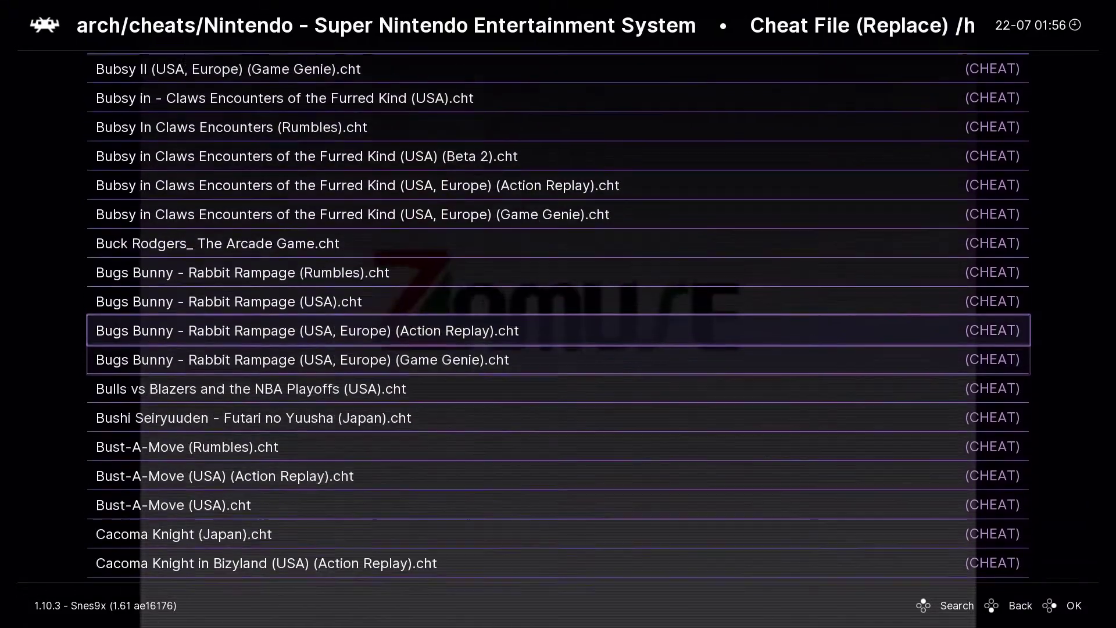
- Load the cheat file "Choujikuu Yousai Macross - Scrambled Valkyrie (Japan) (En).cht" from the Super Nintendo cheat folder
{"action": "key", "text": "Down"}
{"action": "key", "text": "Down"}
{"action": "key", "text": "Down"}
{"action": "key", "text": "Down"}
{"action": "key", "text": "Down"}
{"action": "key", "text": "Down"}
{"action": "key", "text": "Down"}
{"action": "key", "text": "Down"}
{"action": "key", "text": "Down"}
{"action": "key", "text": "Down"}
{"action": "key", "text": "Down"}
{"action": "key", "text": "Down"}
{"action": "key", "text": "Down"}
{"action": "key", "text": "Down"}
{"action": "key", "text": "Down"}
{"action": "key", "text": "Down"}
{"action": "key", "text": "Down"}
{"action": "key", "text": "Down"}
{"action": "key", "text": "Down"}
{"action": "key", "text": "Down"}
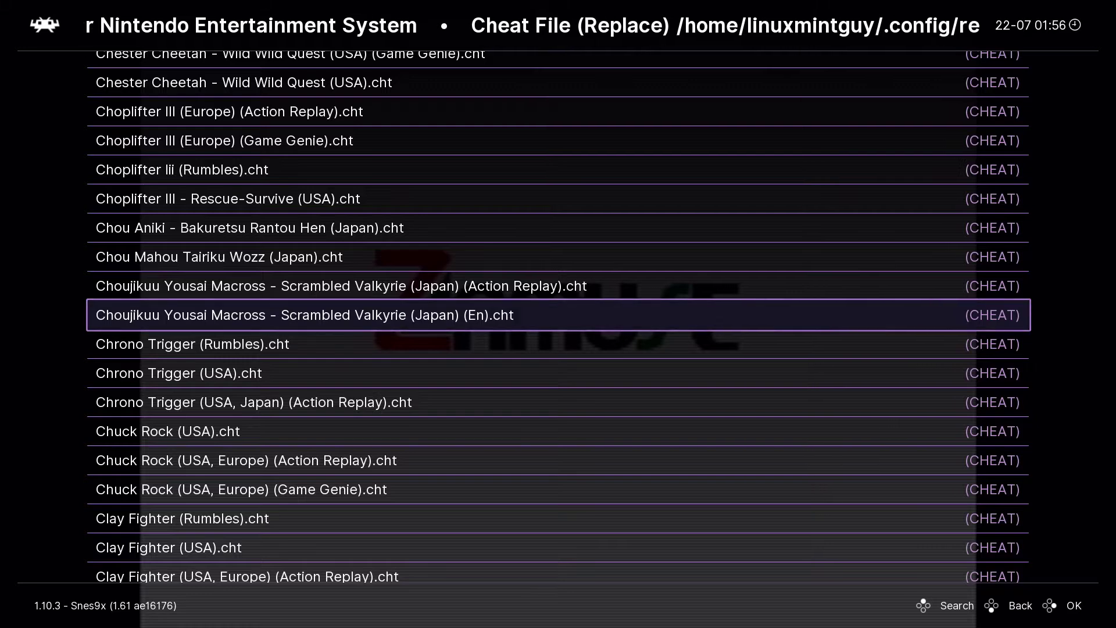
{"action": "key", "text": "Return"}
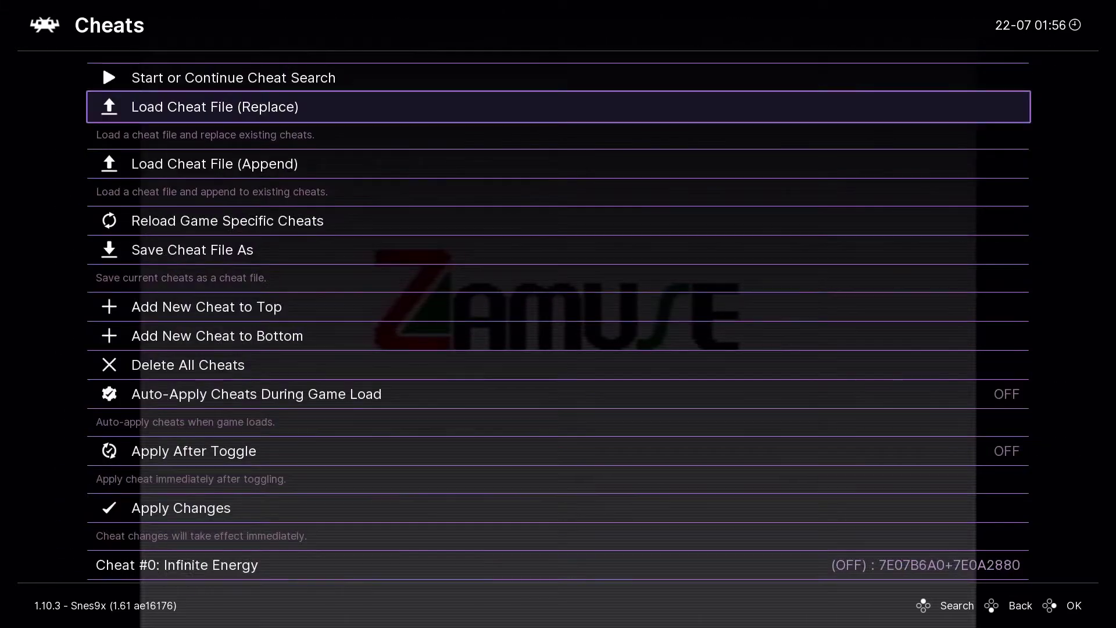
- Reopen the game's cheat settings and enable Cheat #1: Invincibility in its cheat details
{"action": "key", "text": "BackSpace"}
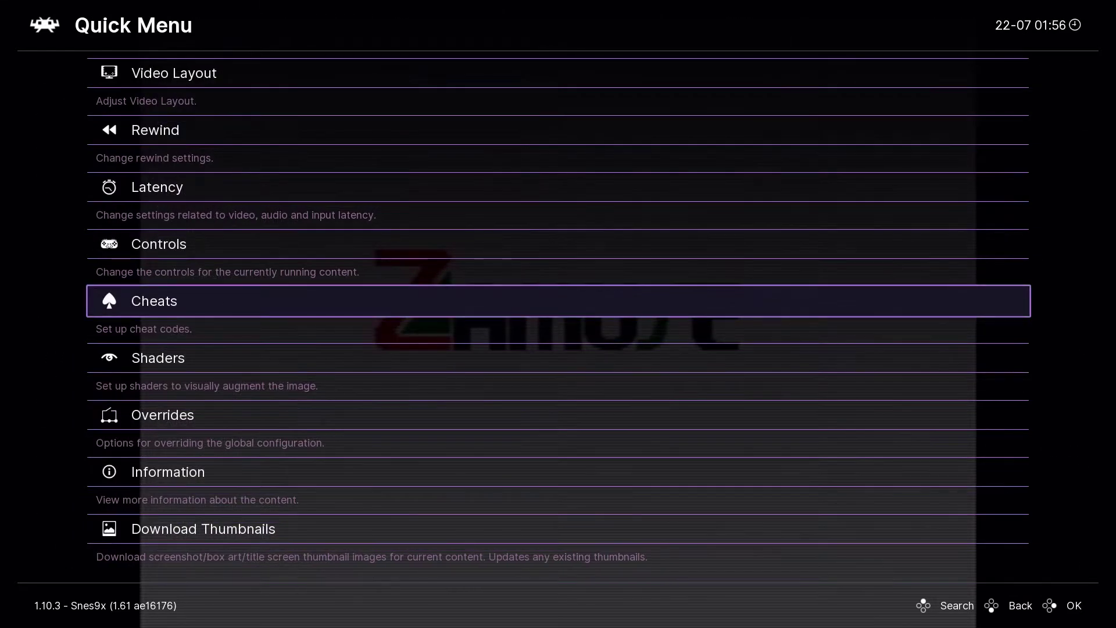
{"action": "key", "text": "Return"}
{"action": "key", "text": "Up"}
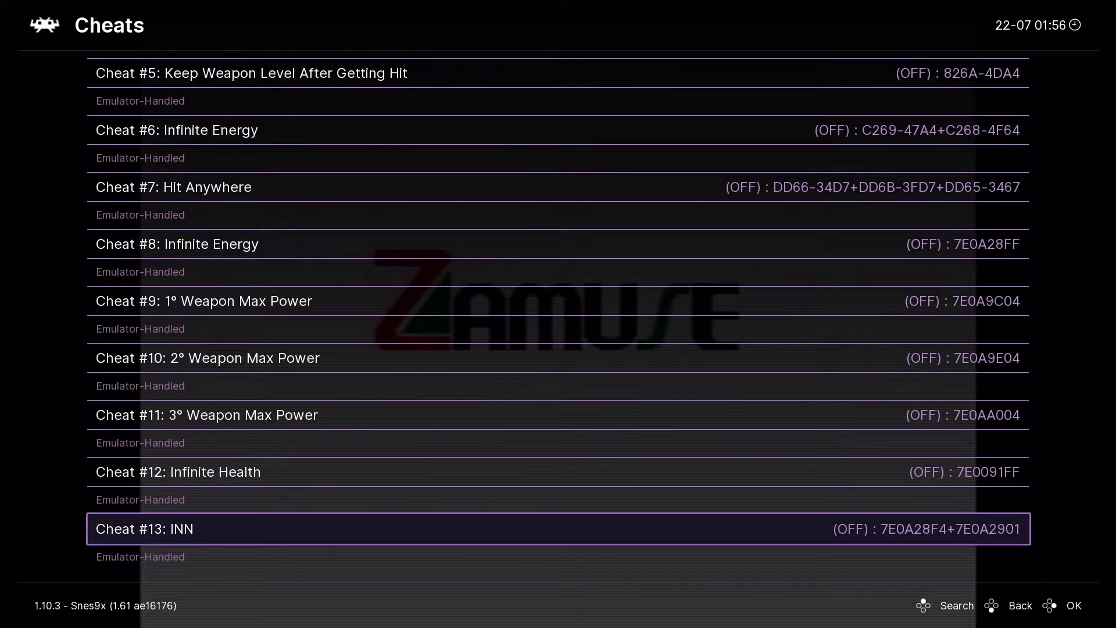
{"action": "key", "text": "Up"}
{"action": "key", "text": "Up"}
{"action": "key", "text": "Up"}
{"action": "key", "text": "Up"}
{"action": "key", "text": "Up"}
{"action": "key", "text": "Up"}
{"action": "key", "text": "Up"}
{"action": "key", "text": "Up"}
{"action": "key", "text": "Up"}
{"action": "key", "text": "Up"}
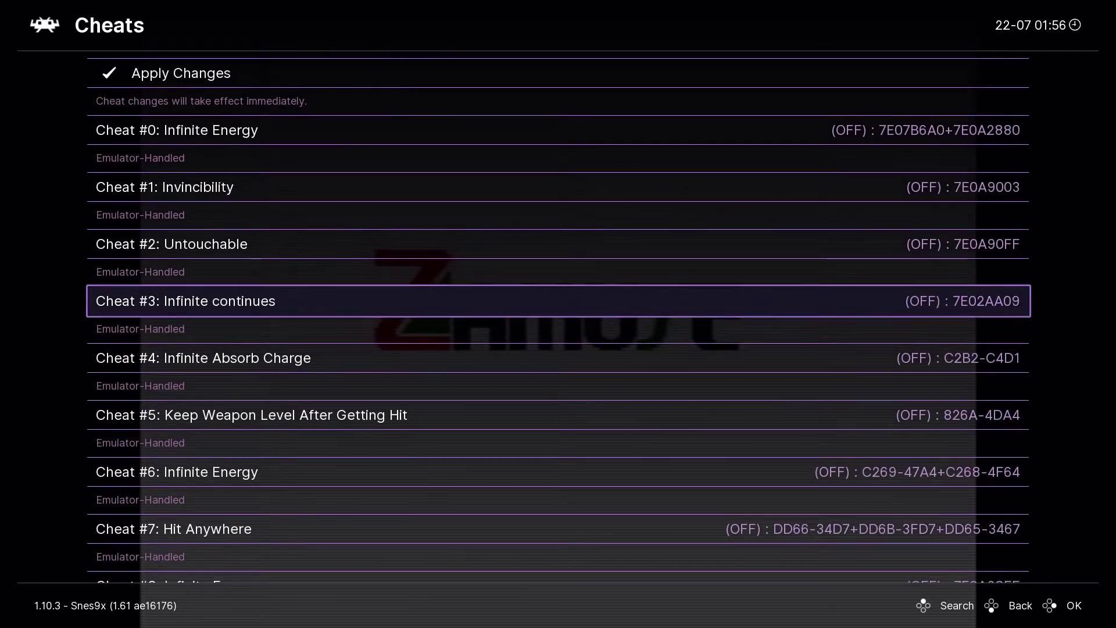
{"action": "key", "text": "Up"}
{"action": "key", "text": "Up"}
{"action": "key", "text": "Return"}
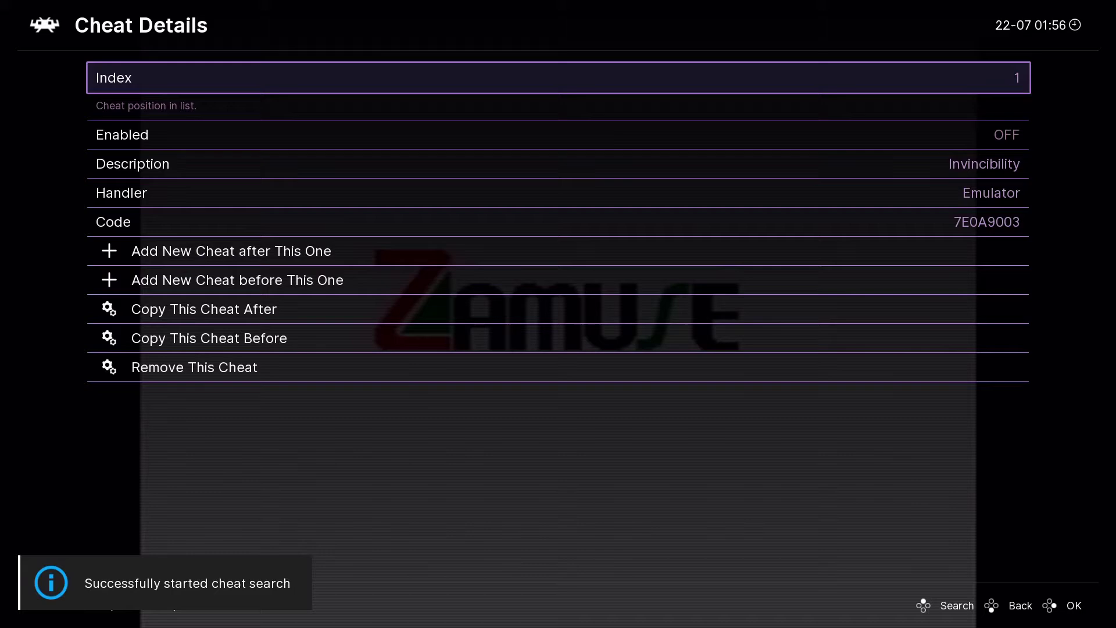
{"action": "key", "text": "Down"}
{"action": "key", "text": "Return"}
{"action": "key", "text": "BackSpace"}
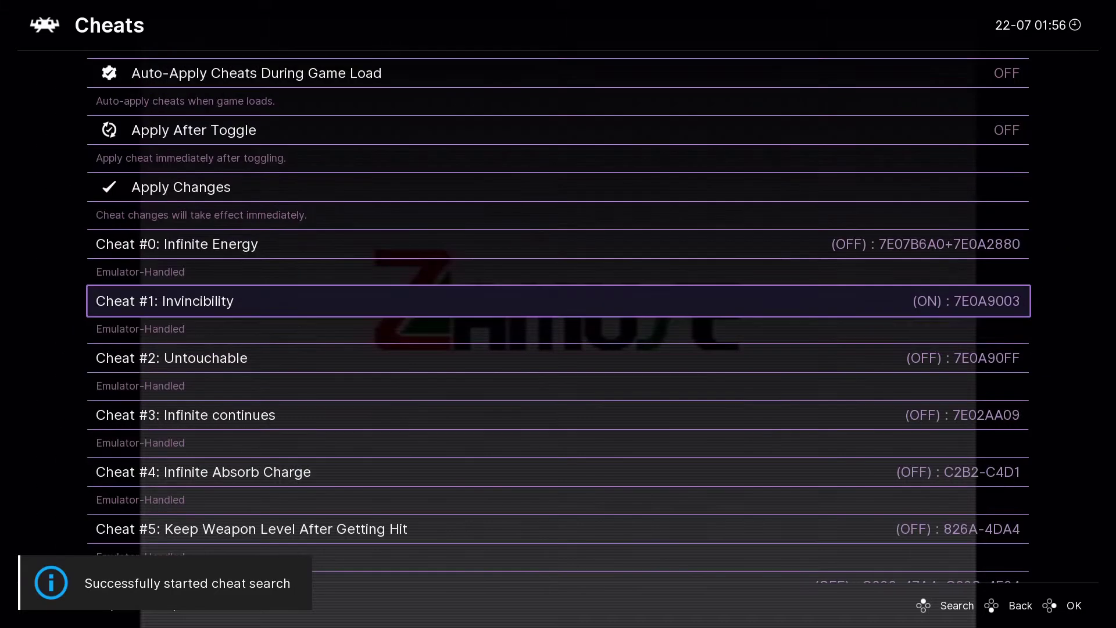
- Enable Cheat #5: Keep Weapon Level After Getting Hit in its cheat details
{"action": "key", "text": "Down"}
{"action": "key", "text": "Down"}
{"action": "key", "text": "Down"}
{"action": "key", "text": "Down"}
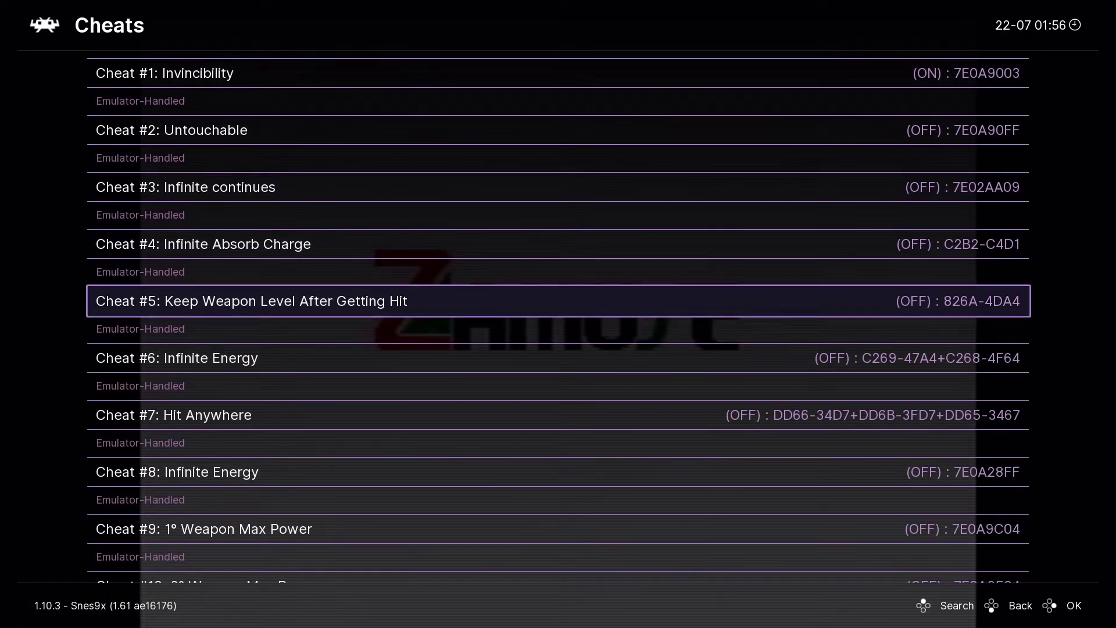
{"action": "key", "text": "Return"}
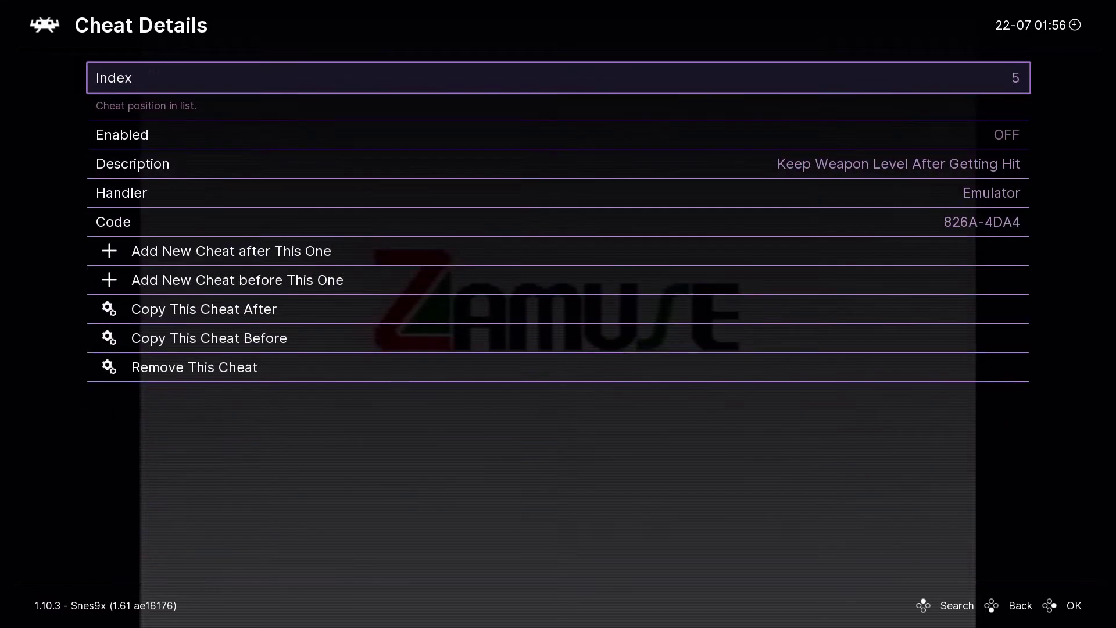
{"action": "key", "text": "Down"}
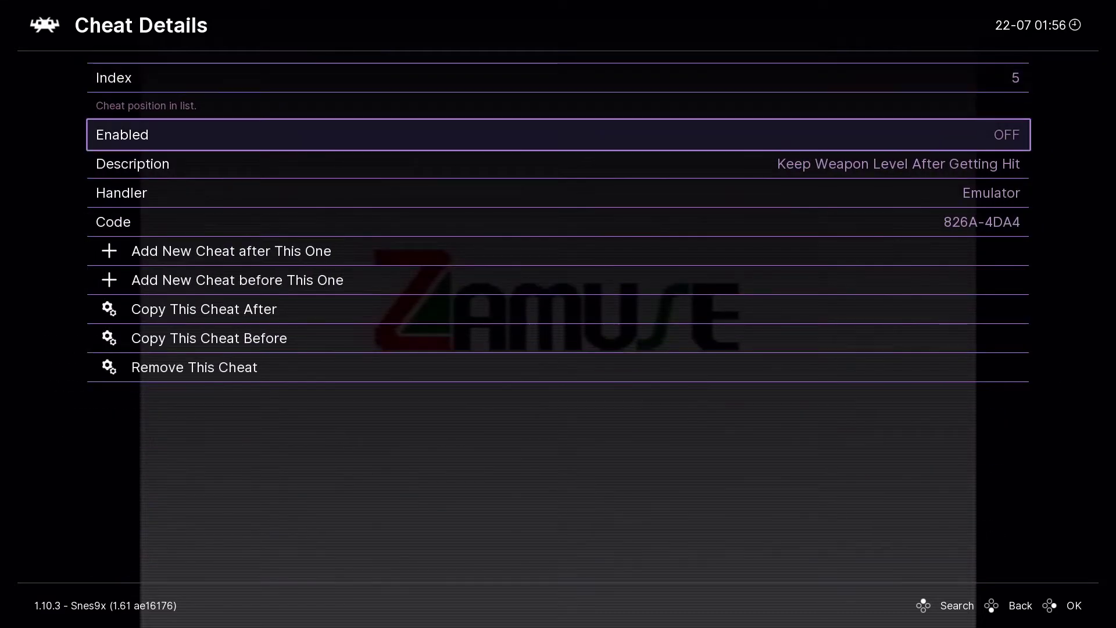
{"action": "key", "text": "Return"}
{"action": "key", "text": "BackSpace"}
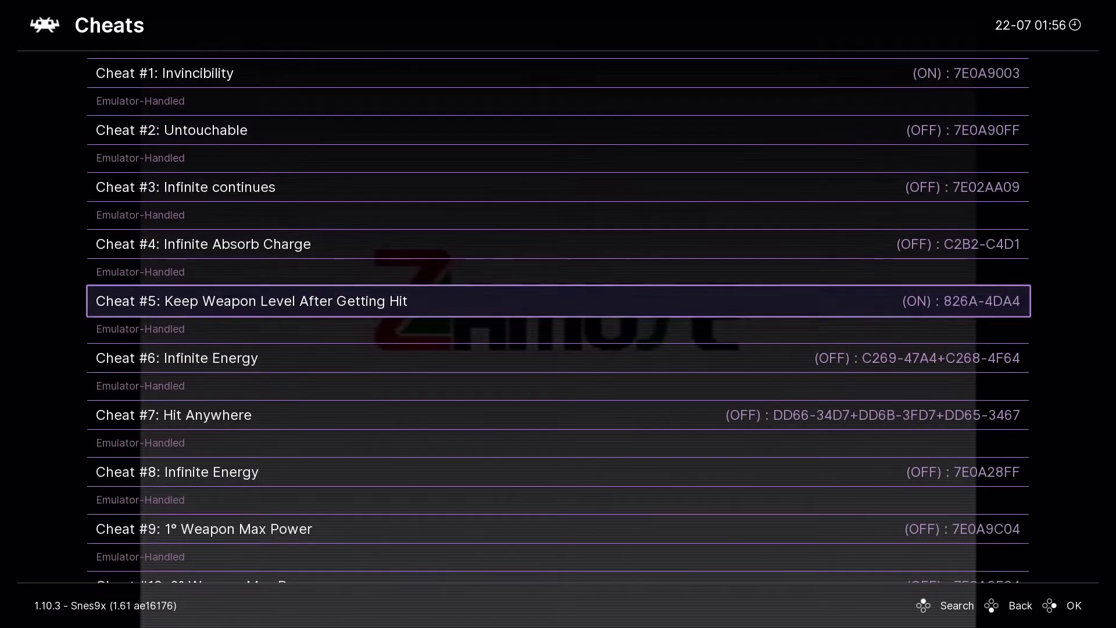
- Apply the cheat changes and return to the running game
{"action": "key", "text": "Up"}
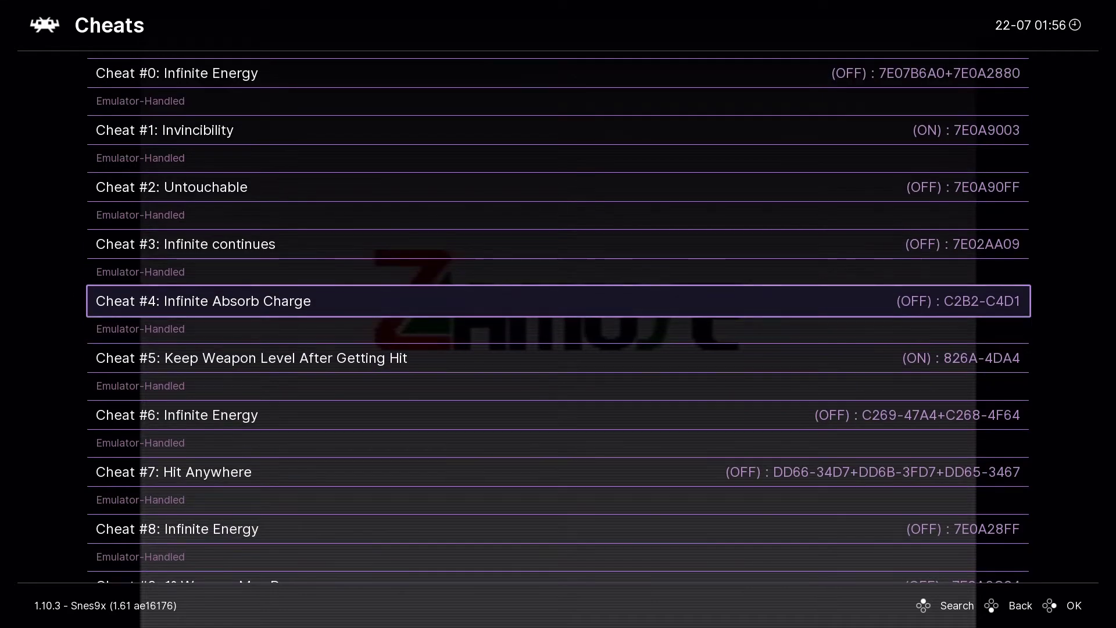
{"action": "key", "text": "Up"}
{"action": "key", "text": "Up"}
{"action": "key", "text": "Up"}
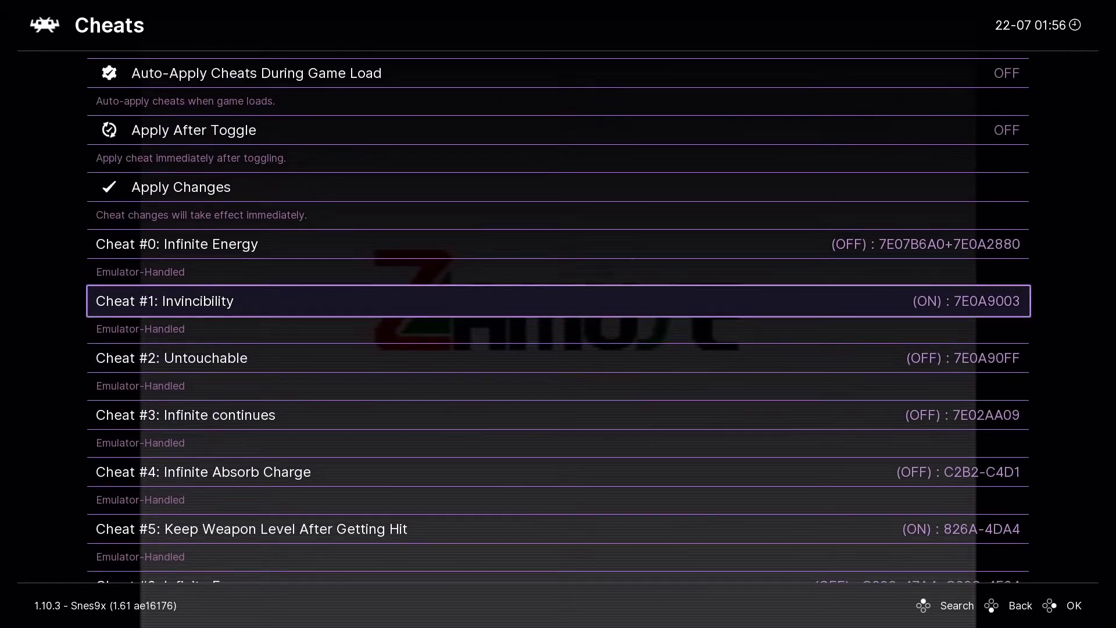
{"action": "key", "text": "Up"}
{"action": "key", "text": "Up"}
{"action": "key", "text": "Return"}
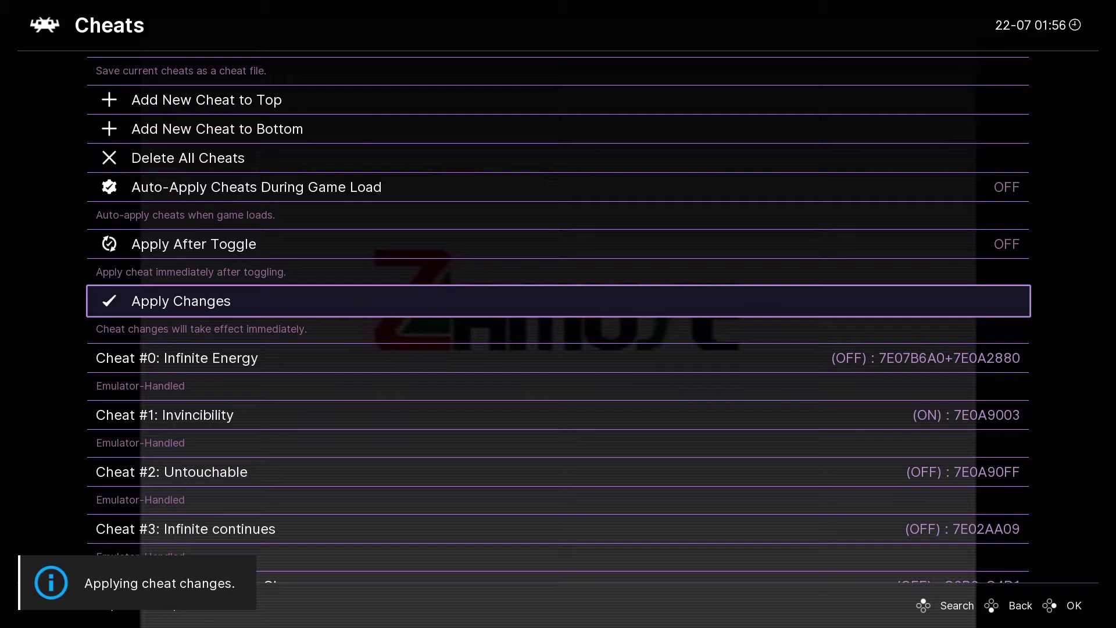
{"action": "key", "text": "Return"}
{"action": "key", "text": "Down"}
{"action": "key", "text": "BackSpace"}
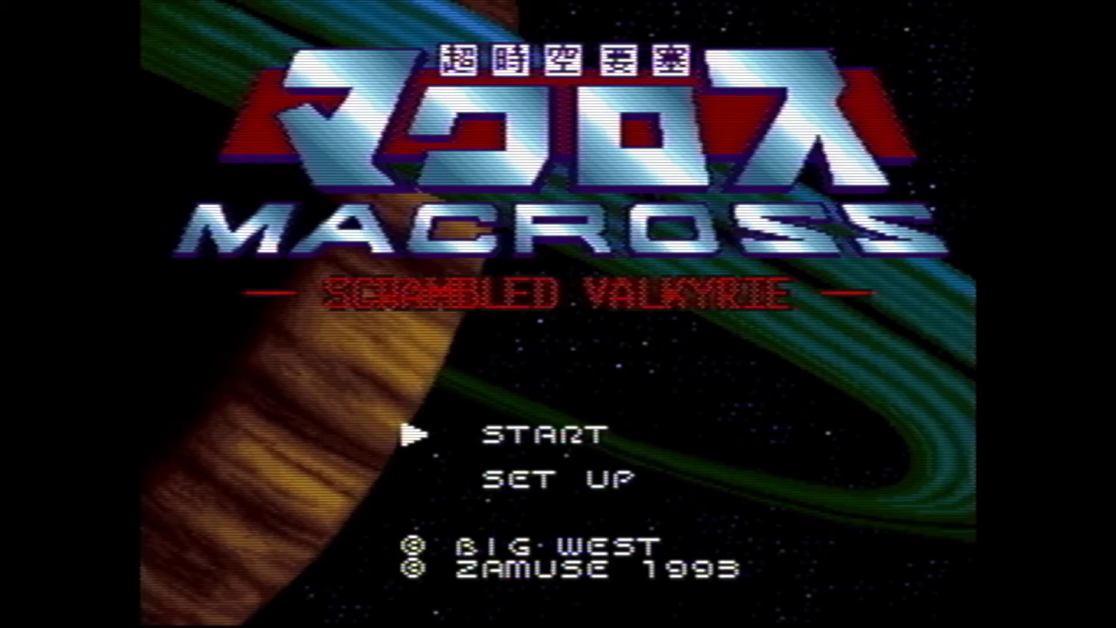
{"action": "key", "text": "super"}
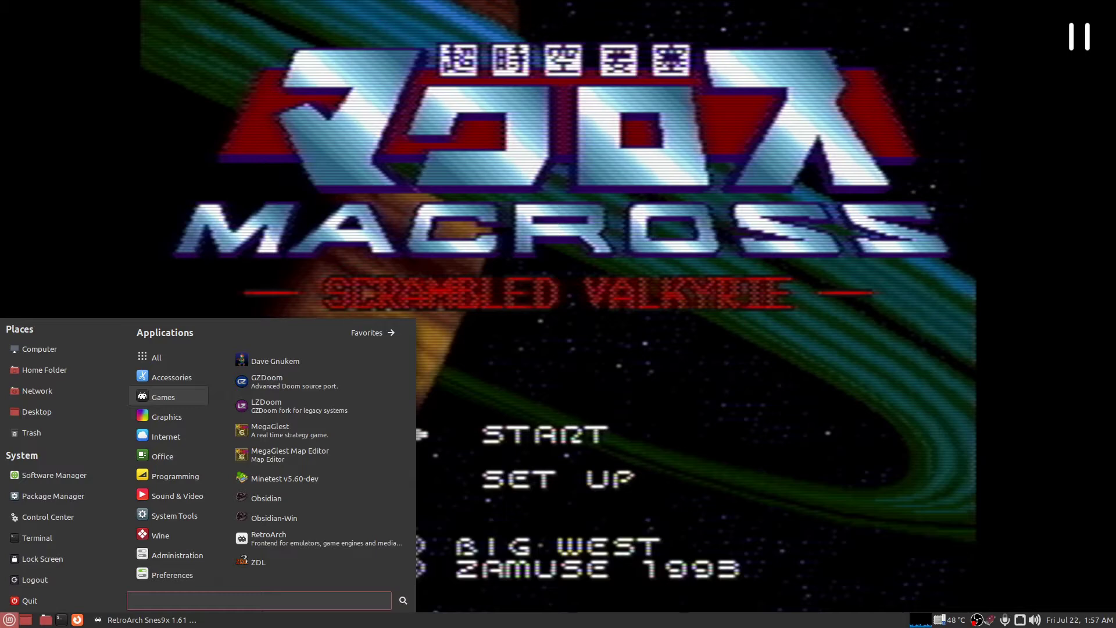
{"action": "left_click", "coordinate": [150, 620]}
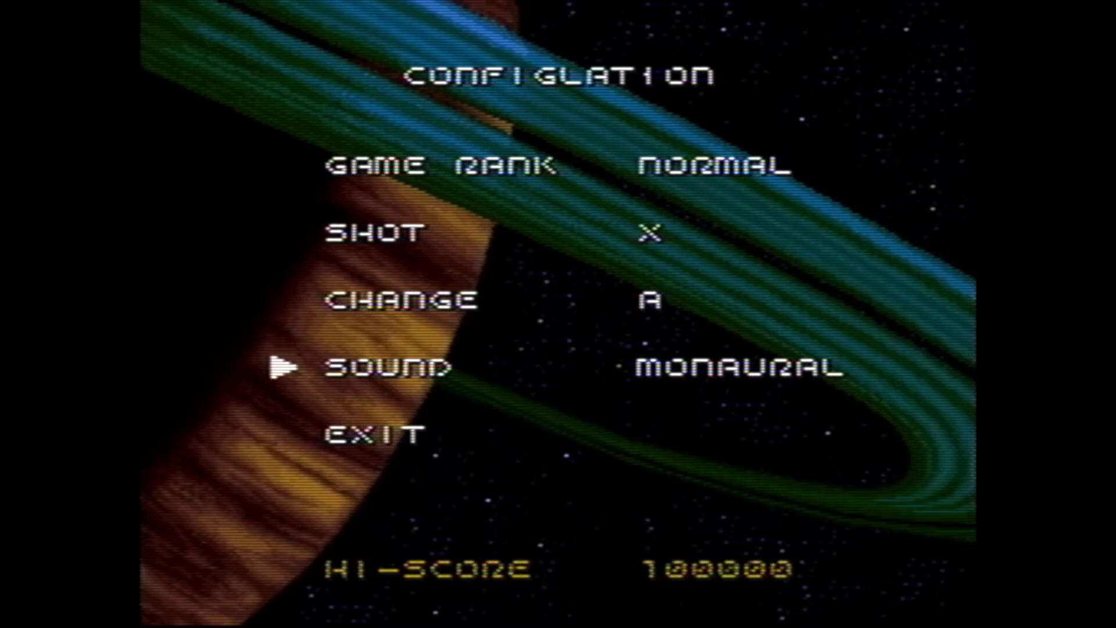
- Start the game with the pilot Max and play it to try out the enabled cheats
{"action": "key", "text": "Right"}
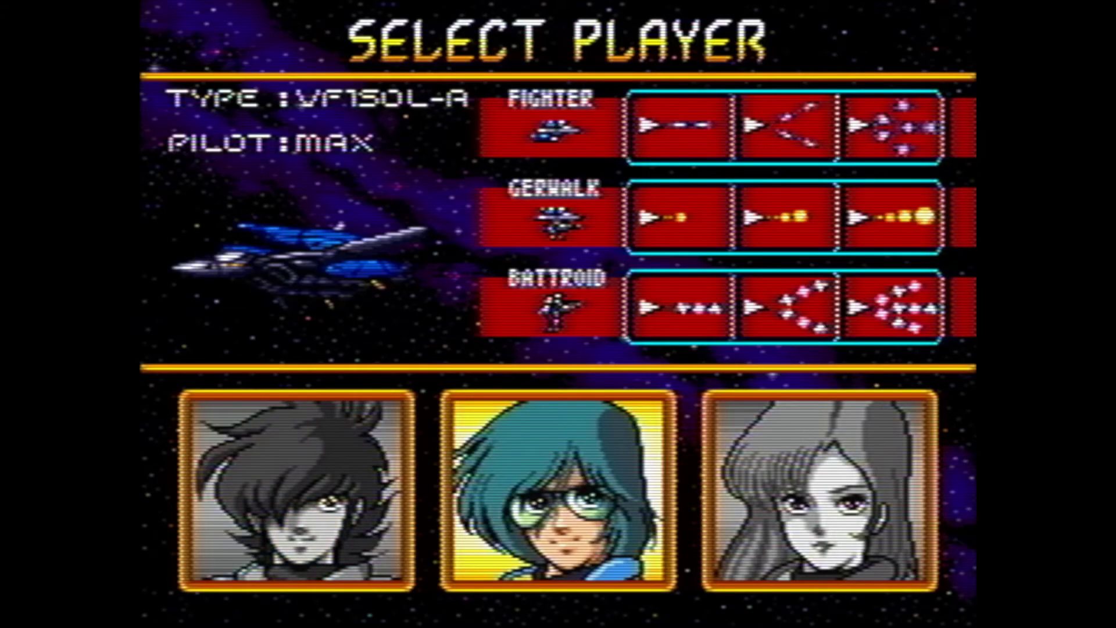
{"action": "key", "text": "Left"}
{"action": "key", "text": "Right"}
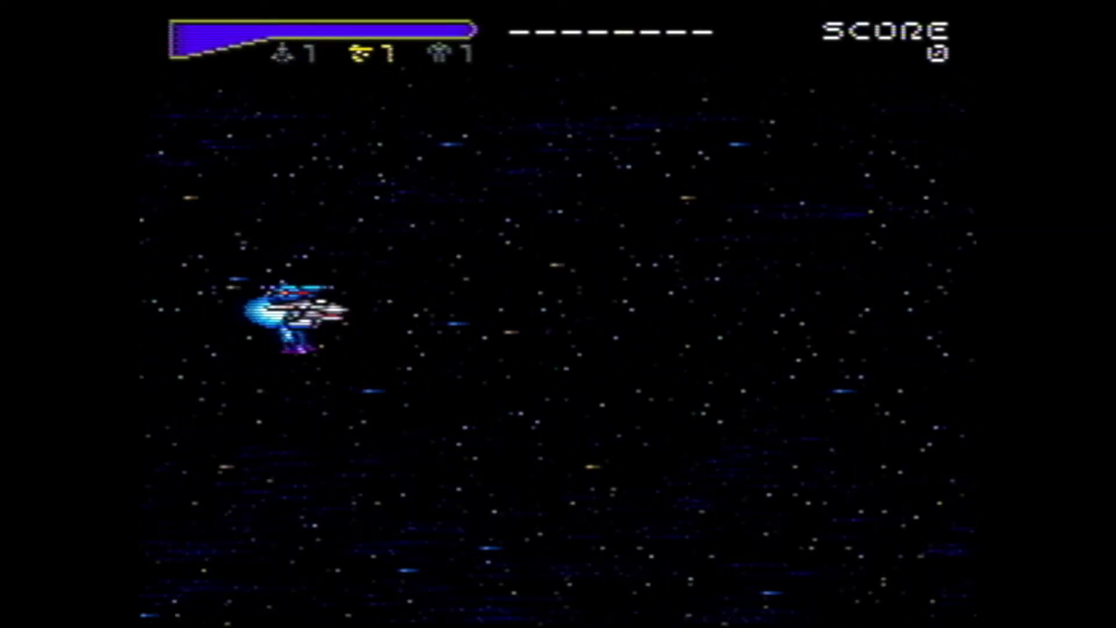
{"action": "key", "text": "c"}
{"action": "key", "text": "z"}
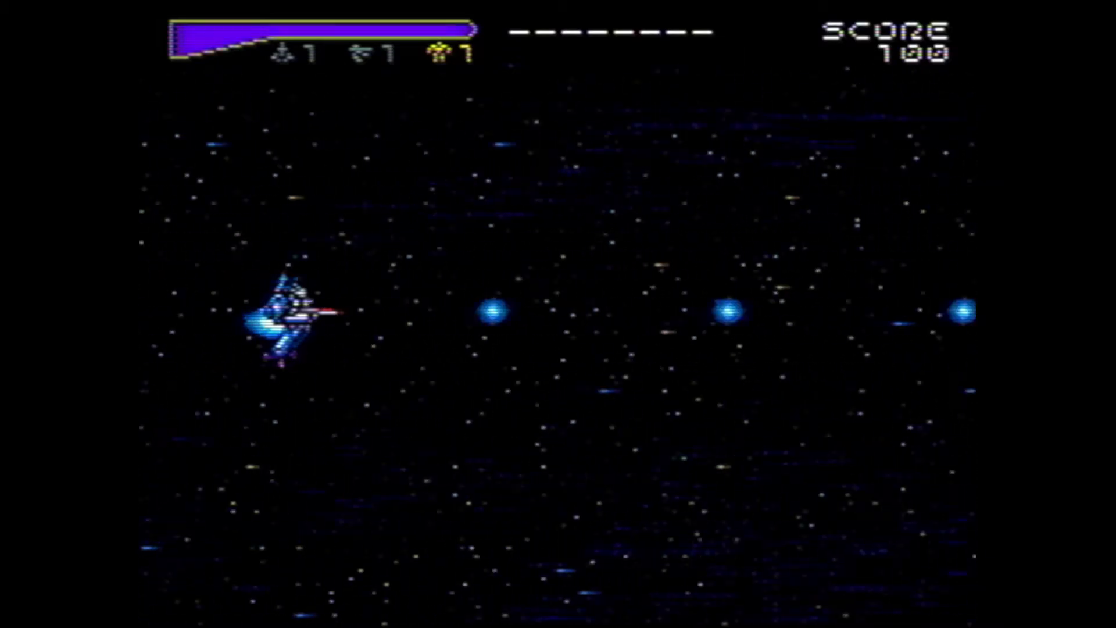
{"action": "key", "text": "z"}
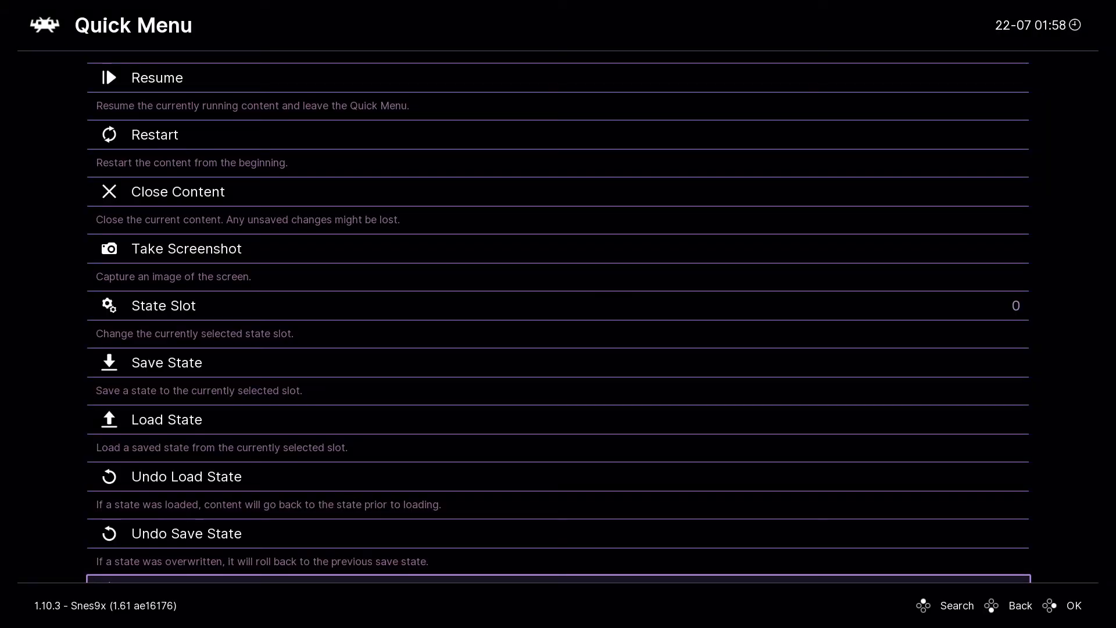
- Add the running game to the favorites from the Quick Menu
{"action": "key", "text": "Return"}
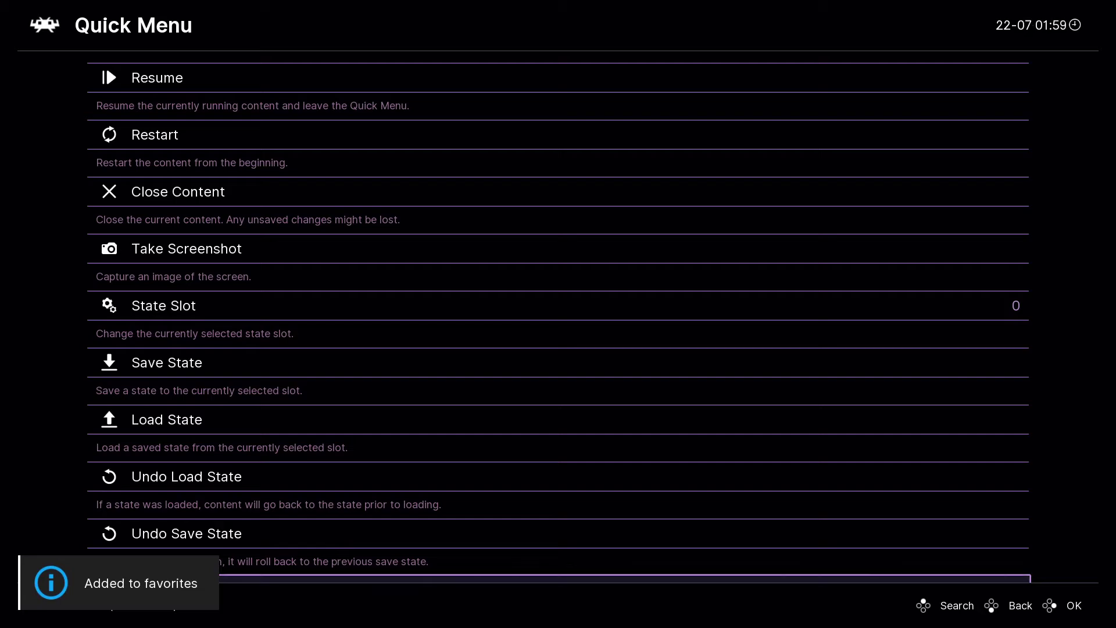
{"action": "key", "text": "Down"}
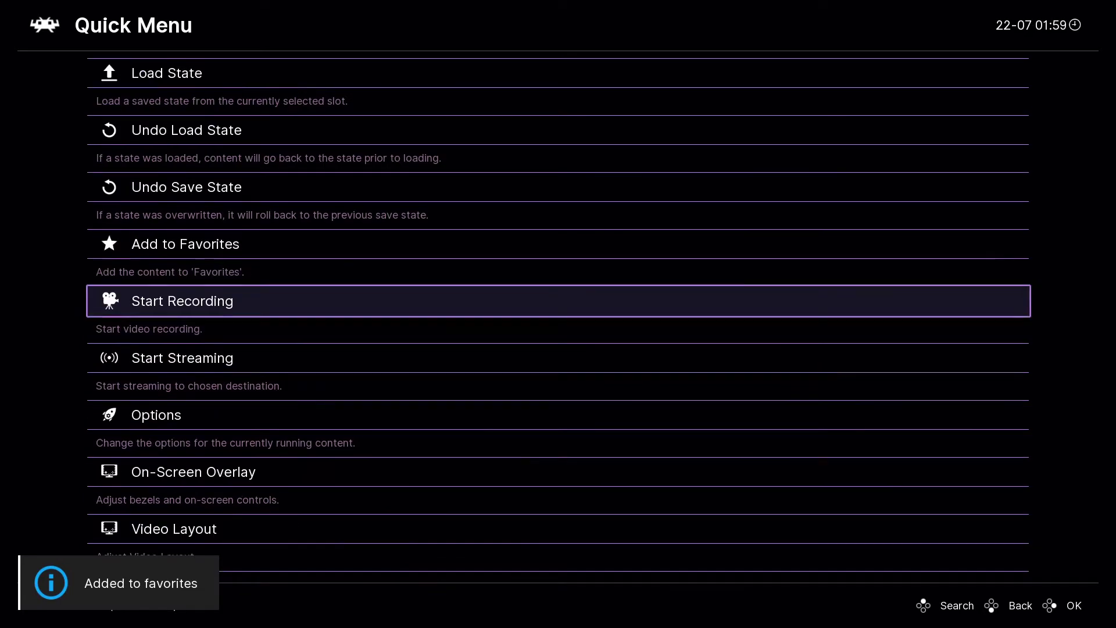
- Resume the game, choose Continue on its title screen and highlight the pilot Max
{"action": "key", "text": "Up"}
{"action": "key", "text": "Up"}
{"action": "key", "text": "Up"}
{"action": "key", "text": "Up"}
{"action": "key", "text": "Up"}
{"action": "key", "text": "Up"}
{"action": "key", "text": "Up"}
{"action": "key", "text": "Up"}
{"action": "key", "text": "Up"}
{"action": "key", "text": "Up"}
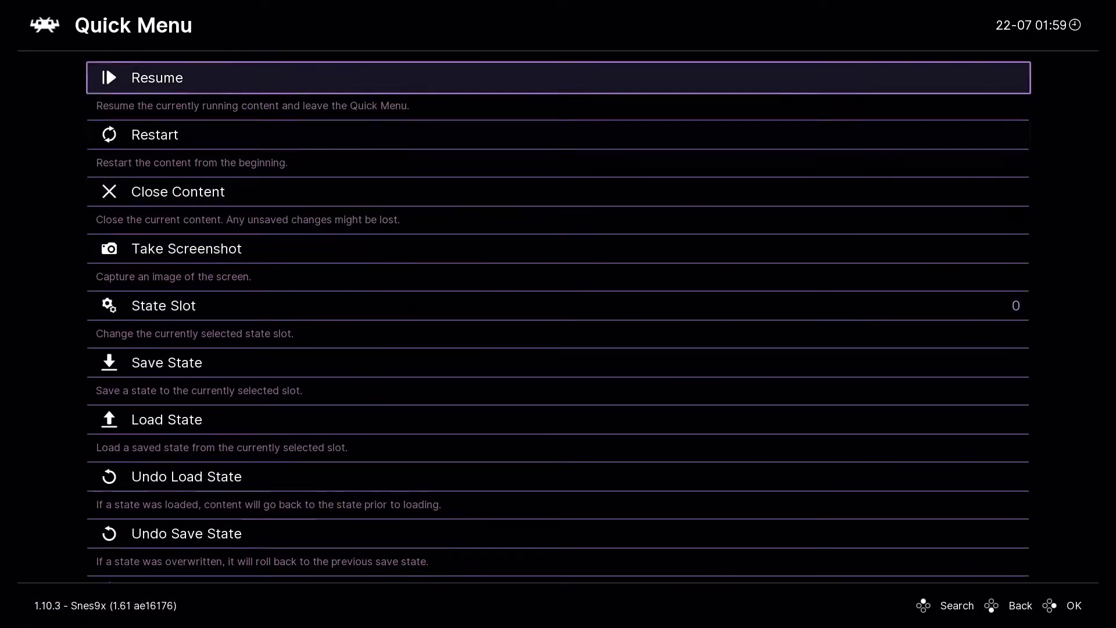
{"action": "key", "text": "Return"}
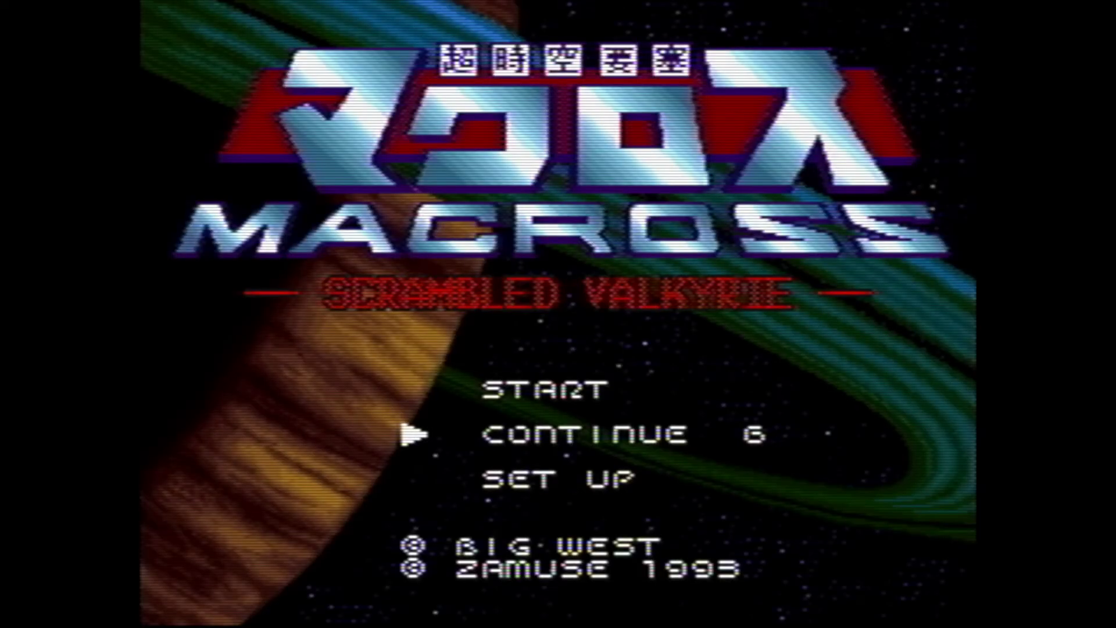
{"action": "key", "text": "Return"}
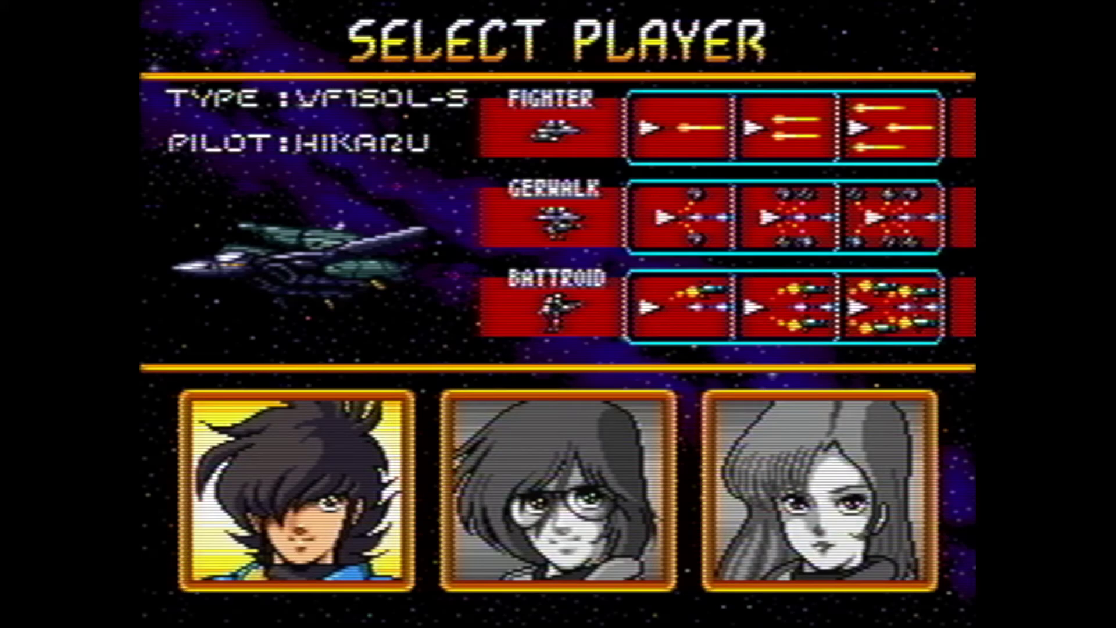
{"action": "key", "text": "Right"}
- Bring up the Quick Menu over the game and open its cheat settings
{"action": "key", "text": "F1"}
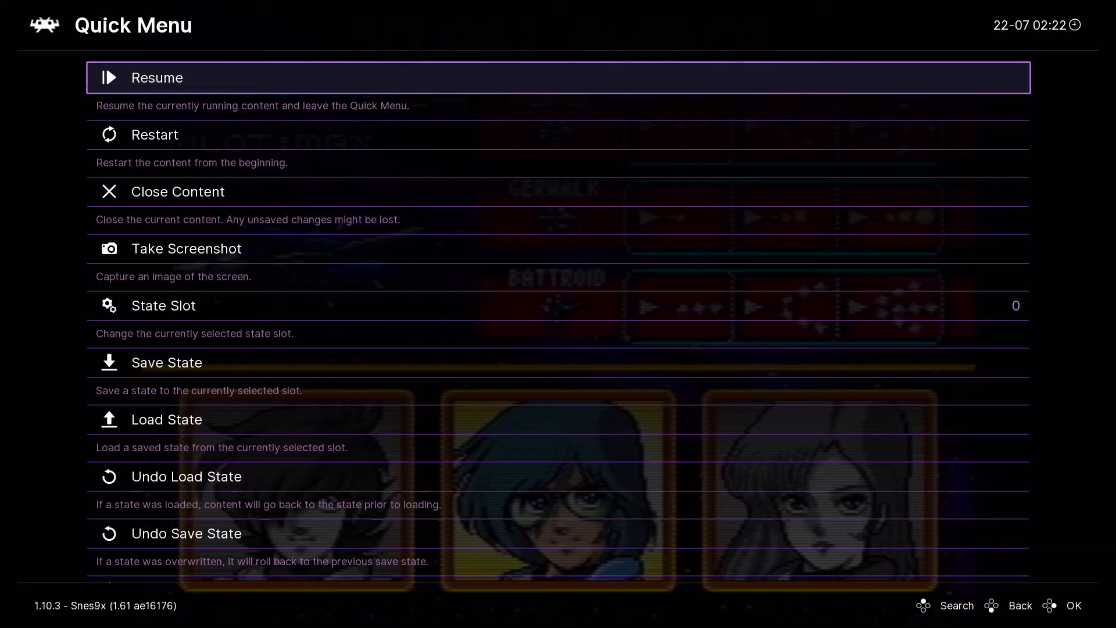
{"action": "key", "text": "Up"}
{"action": "key", "text": "Up"}
{"action": "key", "text": "Up"}
{"action": "key", "text": "Up"}
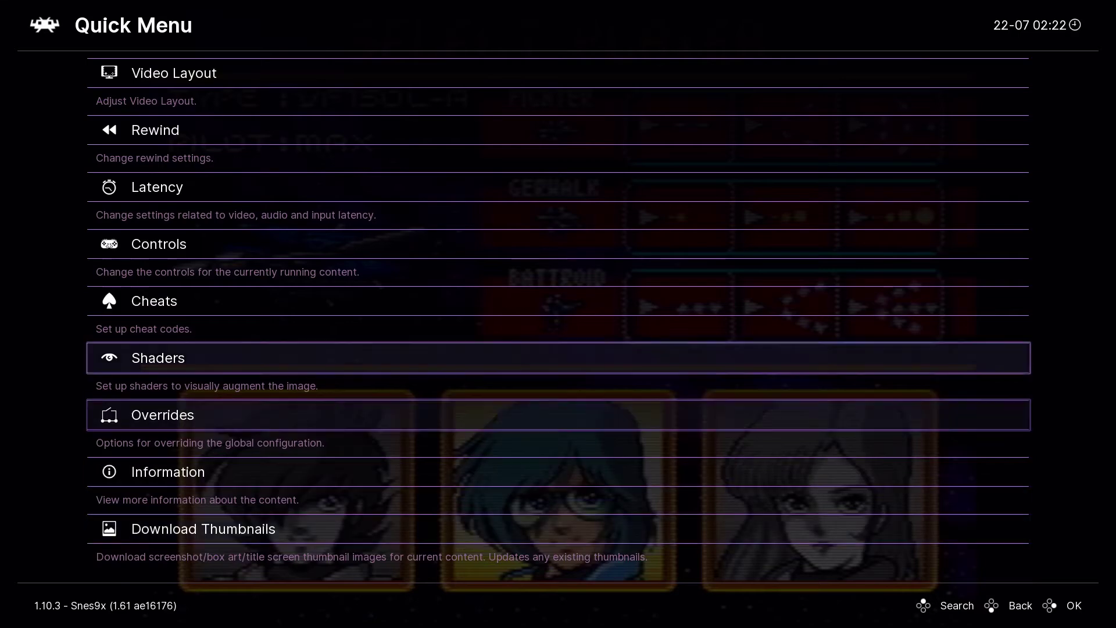
{"action": "key", "text": "Up"}
{"action": "key", "text": "Return"}
- Delete all cheats loaded for the running game
{"action": "key", "text": "Up"}
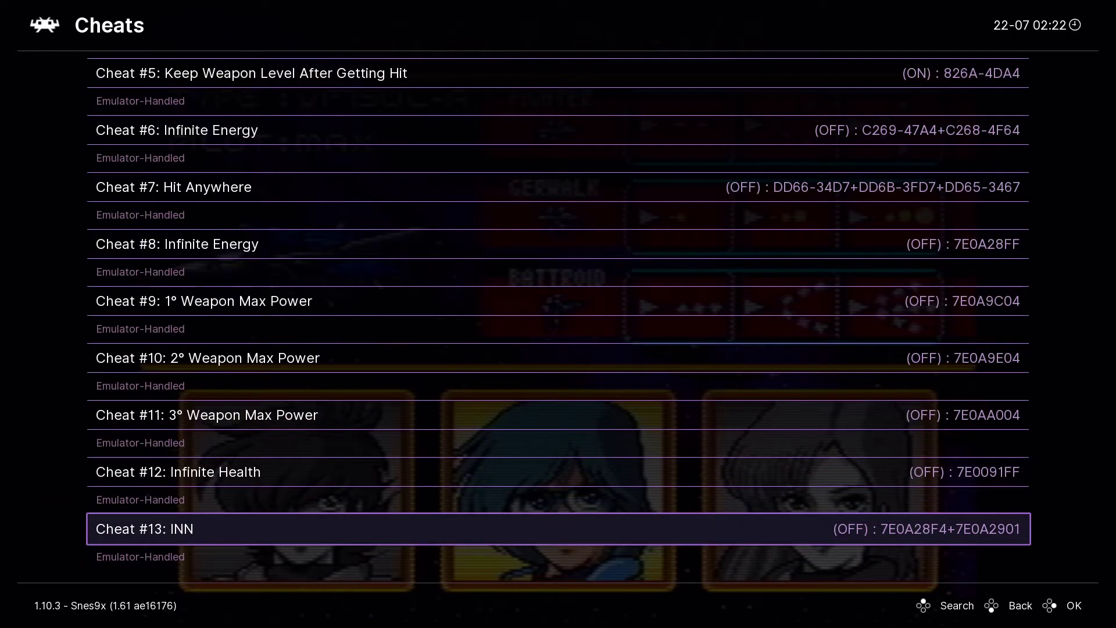
{"action": "key", "text": "Down"}
{"action": "key", "text": "Down"}
{"action": "key", "text": "Down"}
{"action": "key", "text": "Down"}
{"action": "key", "text": "Down"}
{"action": "key", "text": "Down"}
{"action": "key", "text": "Down"}
{"action": "key", "text": "Down"}
{"action": "key", "text": "Down"}
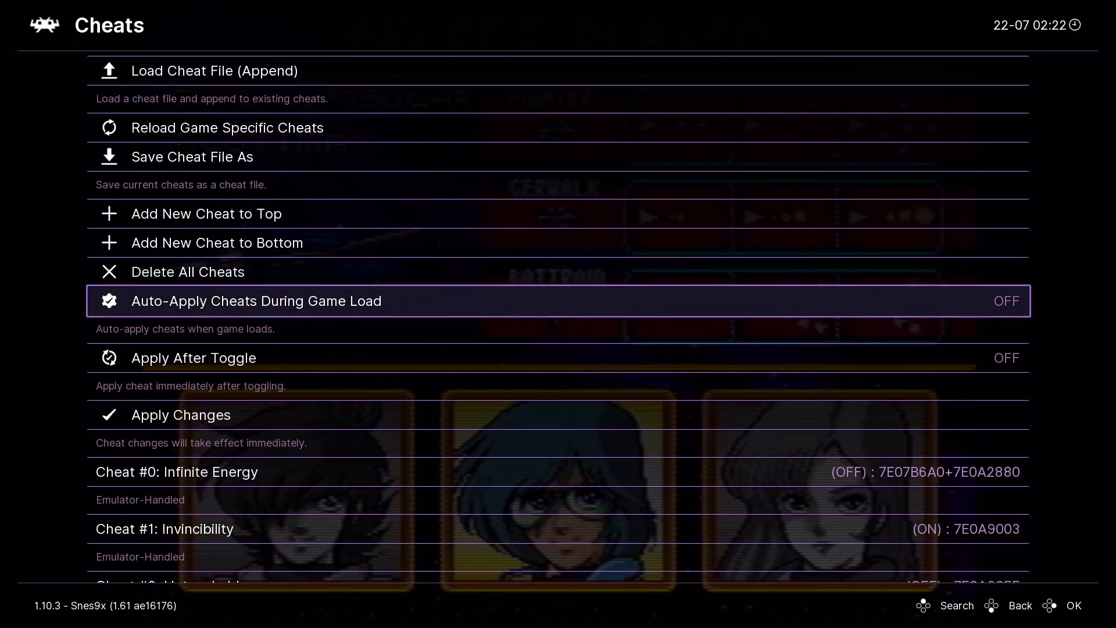
{"action": "key", "text": "Up"}
{"action": "key", "text": "Return"}
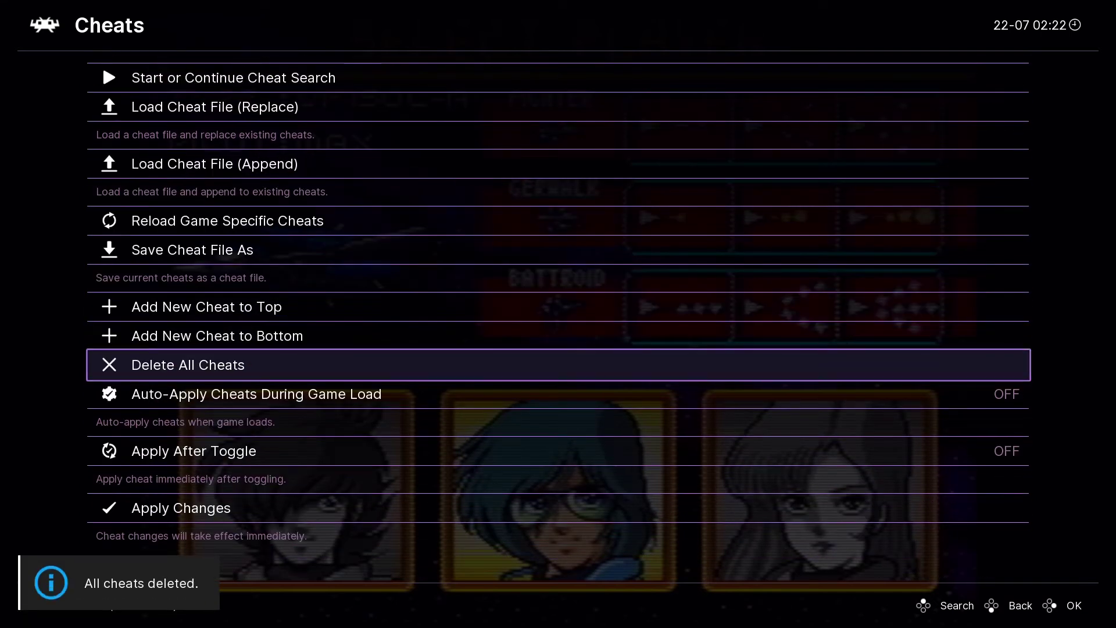
- Switch the Apply After Toggle option on and back off
{"action": "key", "text": "Down"}
{"action": "key", "text": "Down"}
{"action": "key", "text": "Return"}
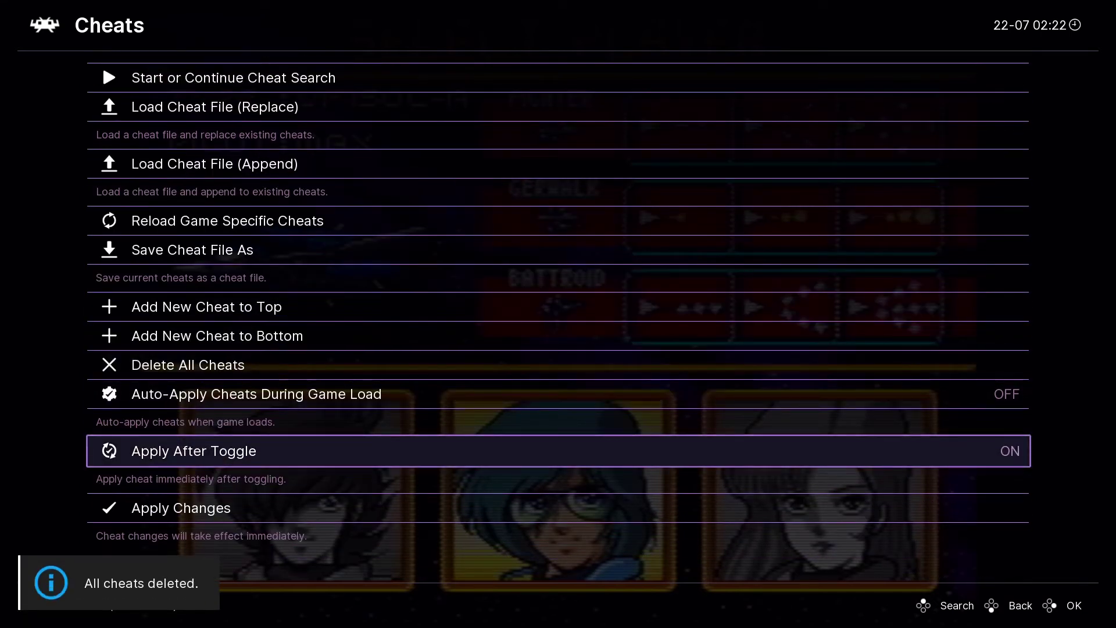
{"action": "key", "text": "Return"}
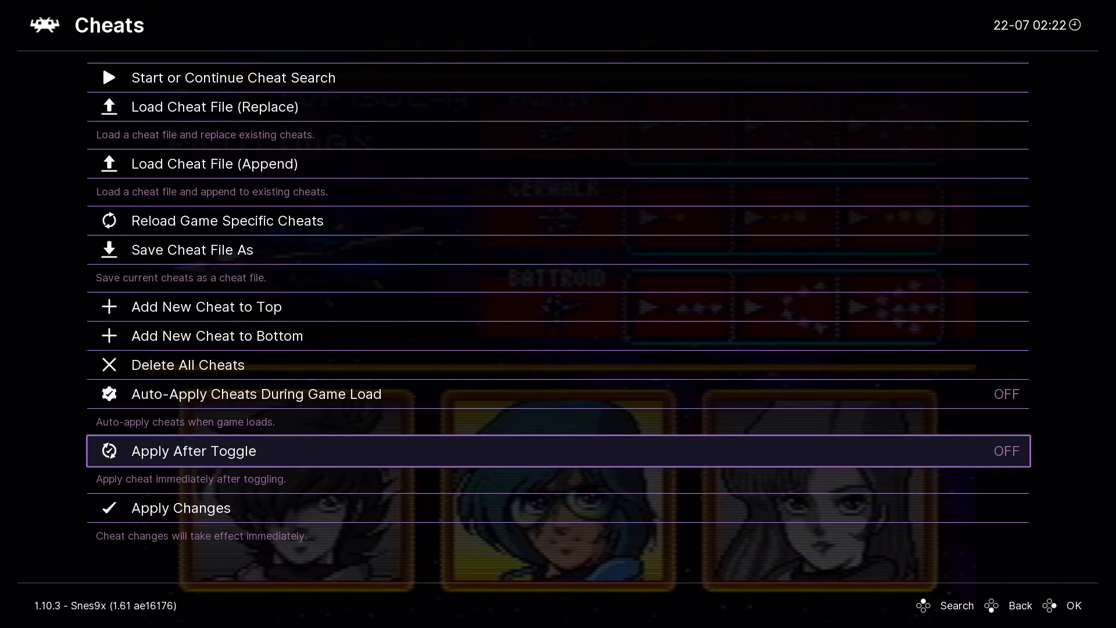
- Leave the cheat settings and the Quick Menu to return to the History list
{"action": "key", "text": "Down"}
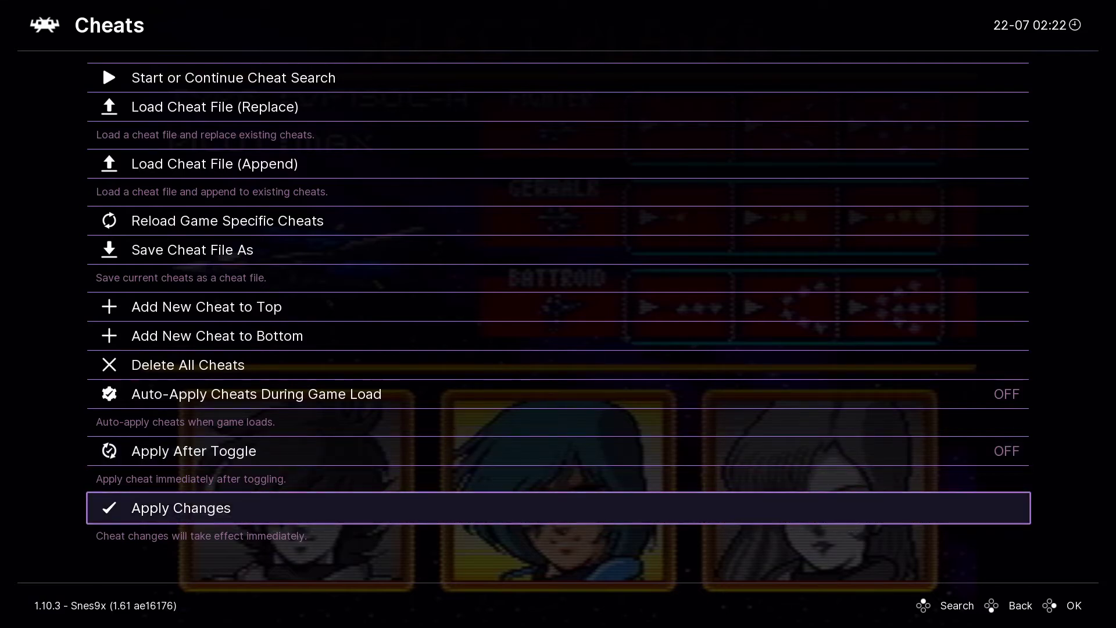
{"action": "key", "text": "BackSpace"}
{"action": "key", "text": "BackSpace"}
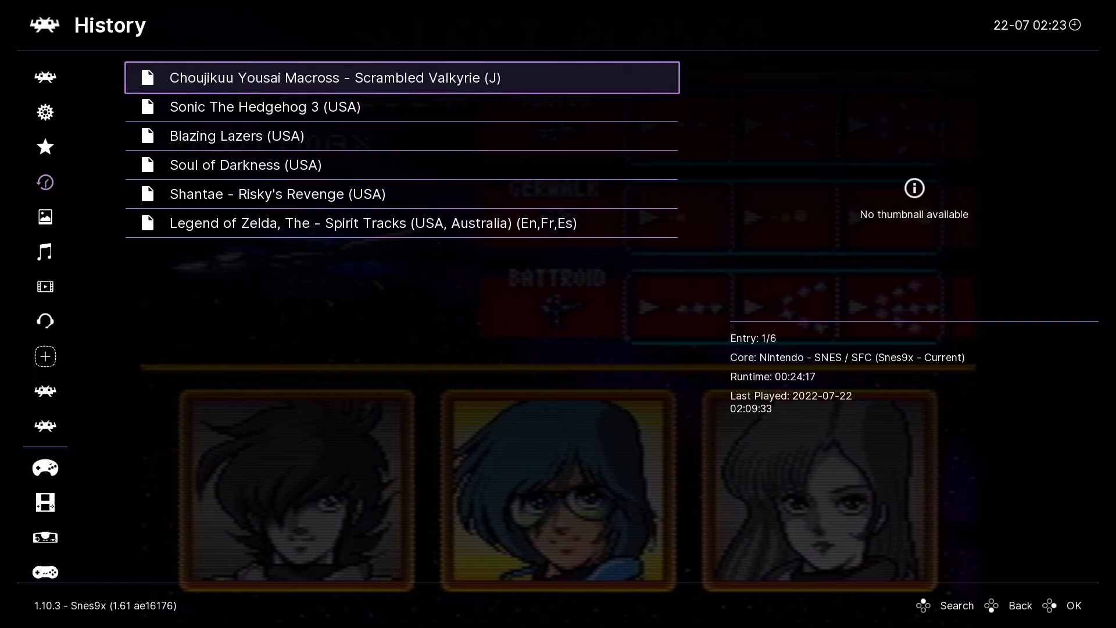
- Close the running Choujikuu Yousai Macross - Scrambled Valkyrie (J) content and go back to the Main Menu
{"action": "key", "text": "Return"}
{"action": "key", "text": "Down"}
{"action": "key", "text": "Down"}
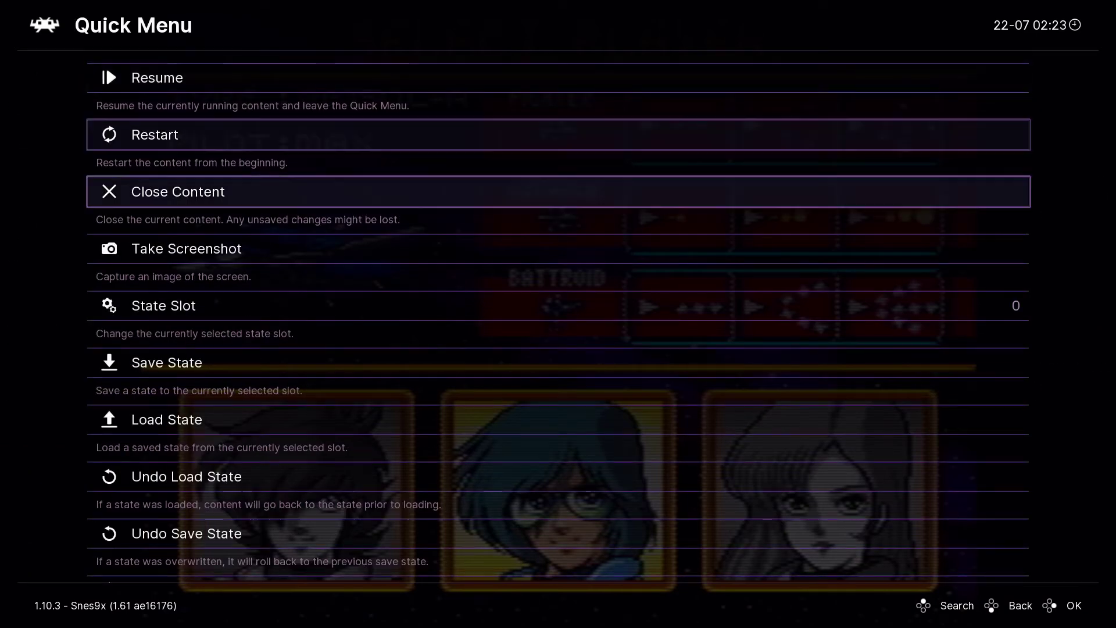
{"action": "key", "text": "Return"}
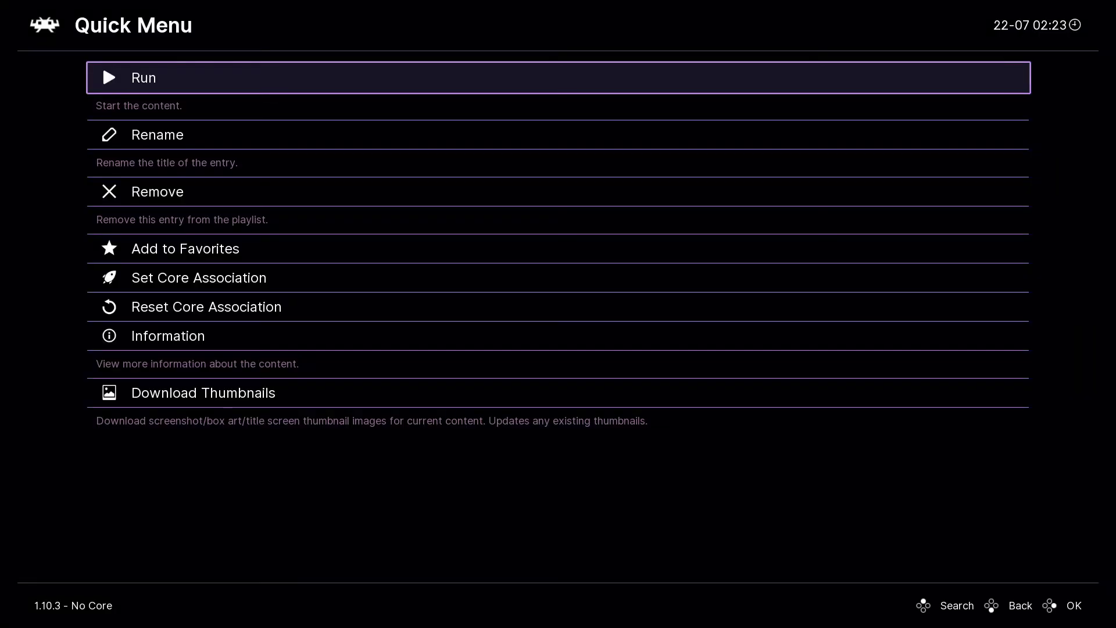
{"action": "key", "text": "BackSpace"}
{"action": "key", "text": "BackSpace"}
{"action": "key", "text": "Right"}
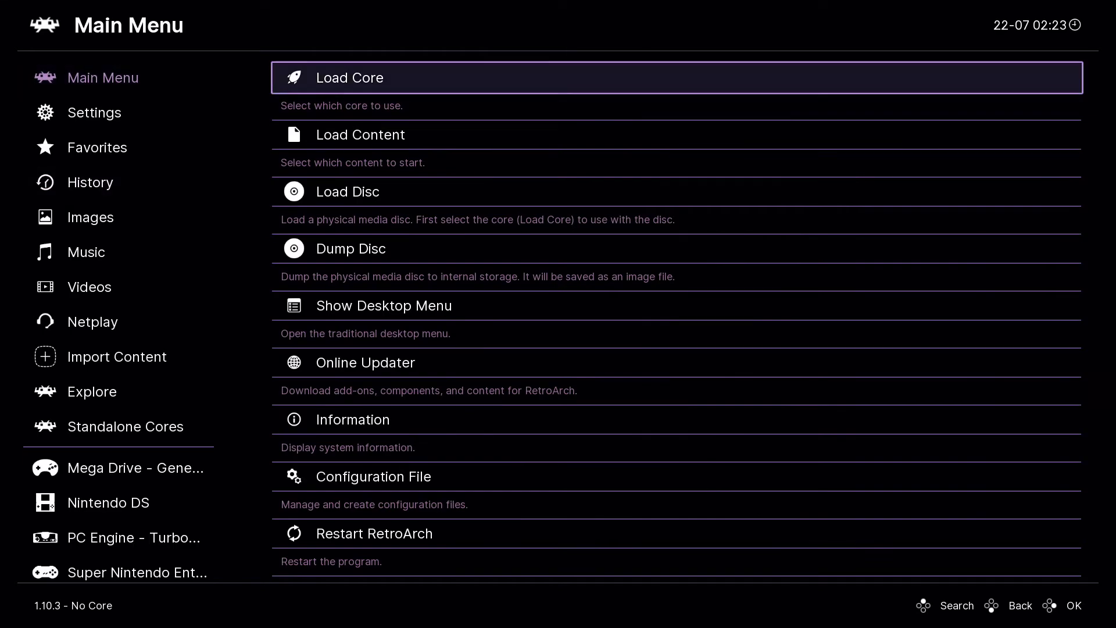
- Relaunch the Macross game from the History list and open its cheat settings from the Quick Menu
{"action": "key", "text": "Left"}
{"action": "key", "text": "Down"}
{"action": "key", "text": "Down"}
{"action": "key", "text": "Down"}
{"action": "key", "text": "Right"}
{"action": "key", "text": "Return"}
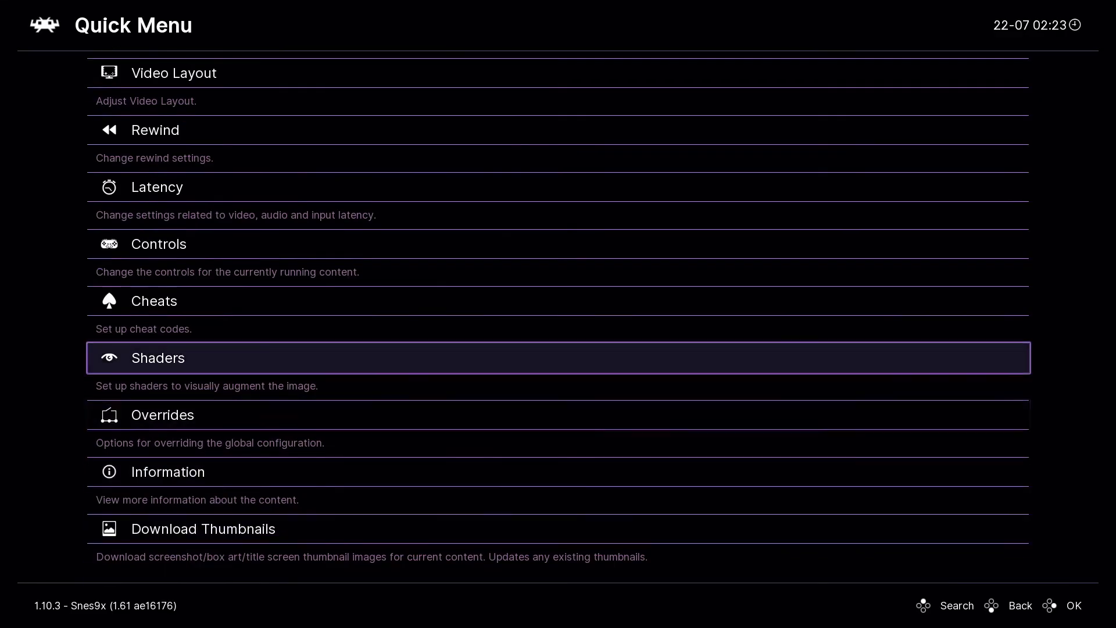
{"action": "key", "text": "Up"}
{"action": "key", "text": "Return"}
- Examine the game's full cheat list to see which cheats are loaded and which are enabled
{"action": "key", "text": "Up"}
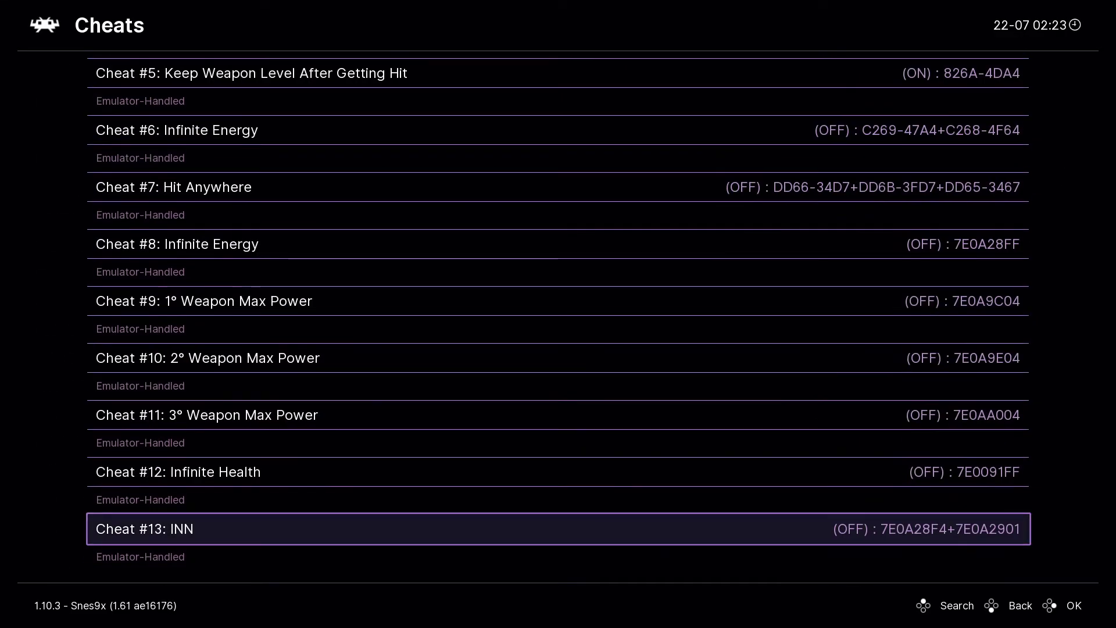
{"action": "key", "text": "Up"}
{"action": "key", "text": "Up"}
{"action": "key", "text": "Up"}
{"action": "key", "text": "Up"}
{"action": "key", "text": "Up"}
{"action": "key", "text": "Up"}
{"action": "key", "text": "Up"}
{"action": "key", "text": "Up"}
{"action": "key", "text": "Up"}
{"action": "key", "text": "Up"}
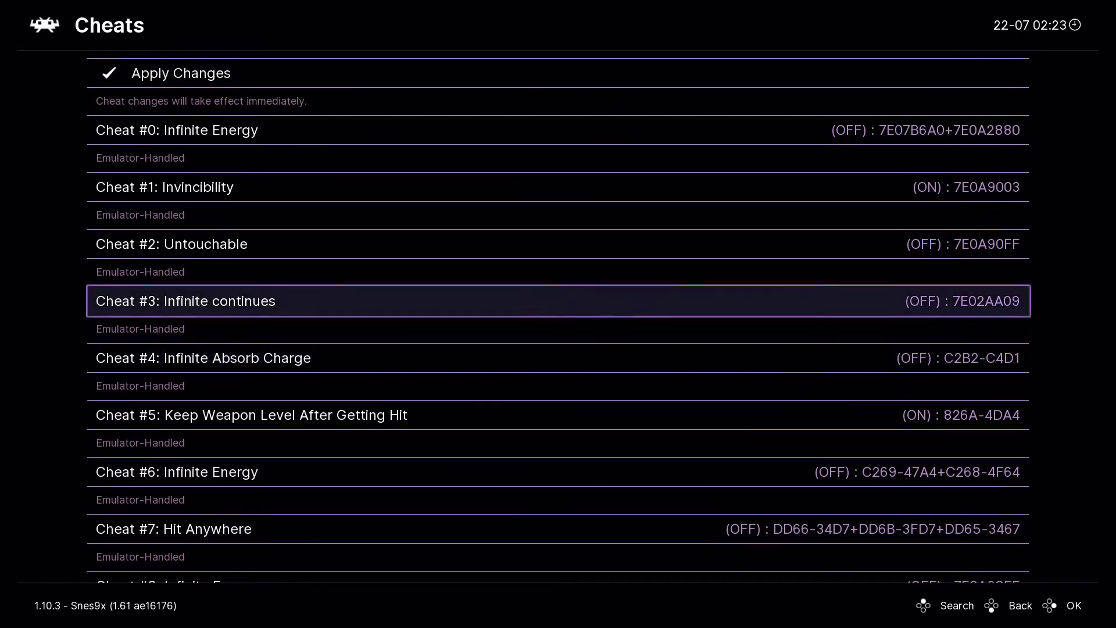
{"action": "key", "text": "Up"}
{"action": "key", "text": "Up"}
{"action": "key", "text": "Up"}
{"action": "key", "text": "Up"}
{"action": "key", "text": "Down"}
{"action": "key", "text": "Down"}
{"action": "key", "text": "Down"}
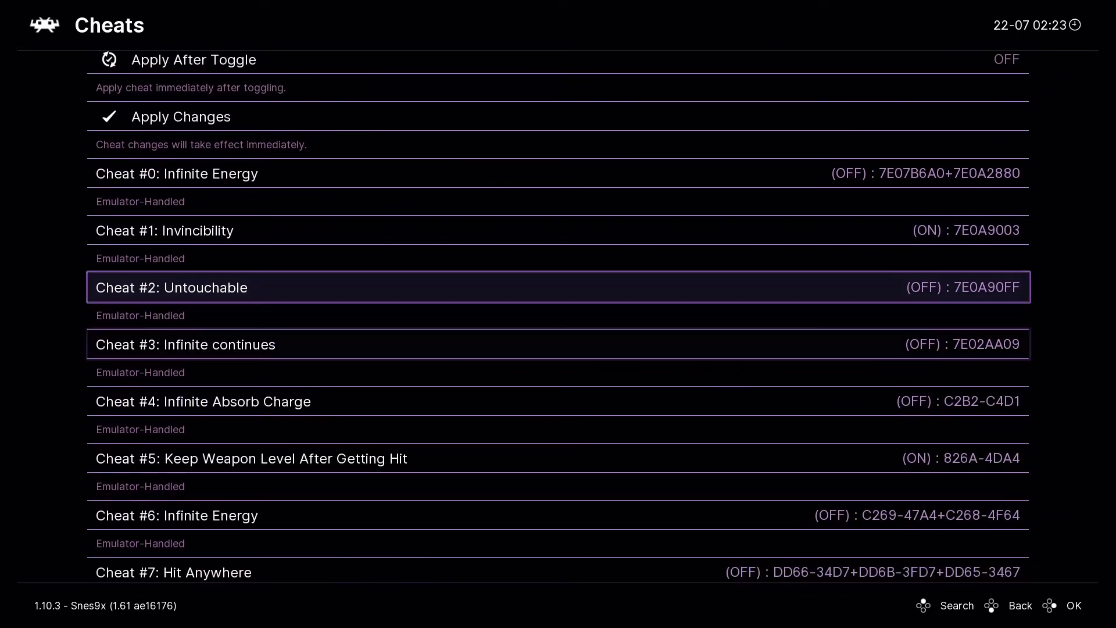
{"action": "key", "text": "Down"}
{"action": "key", "text": "Down"}
{"action": "key", "text": "Down"}
{"action": "key", "text": "Down"}
{"action": "key", "text": "Down"}
{"action": "key", "text": "Down"}
{"action": "key", "text": "Down"}
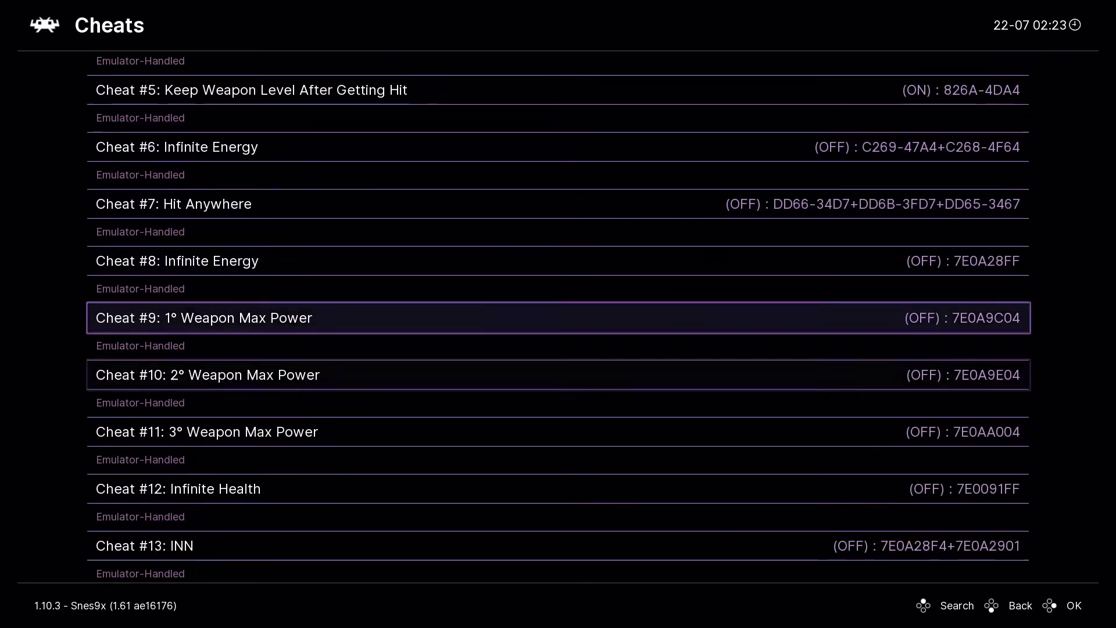
{"action": "key", "text": "Down"}
{"action": "key", "text": "Down"}
{"action": "key", "text": "Down"}
{"action": "key", "text": "Down"}
{"action": "key", "text": "Down"}
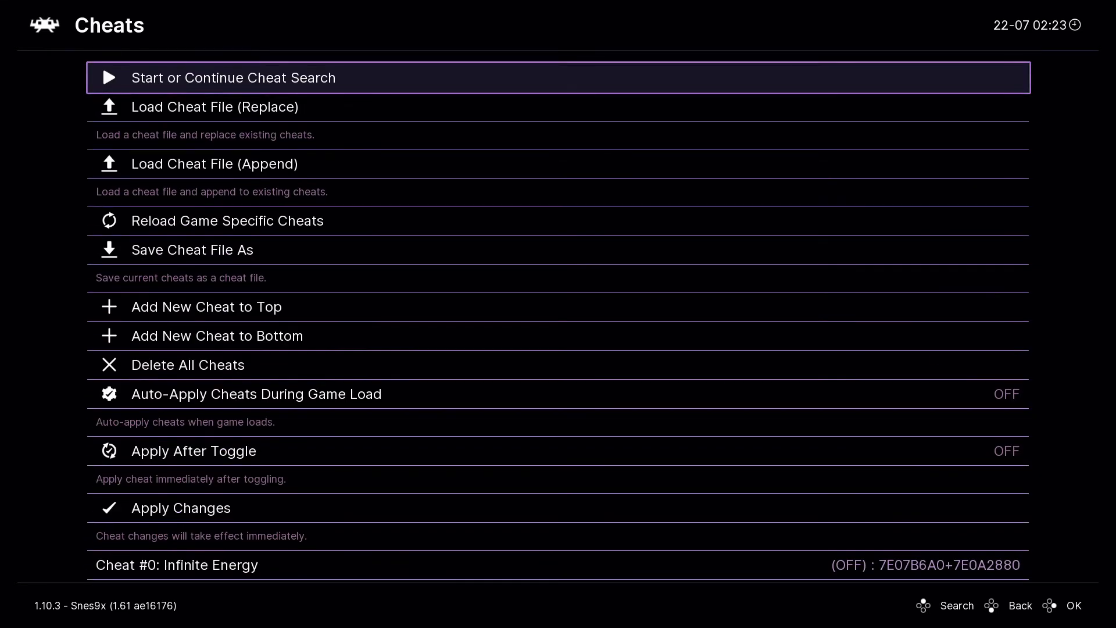
{"action": "key", "text": "Down"}
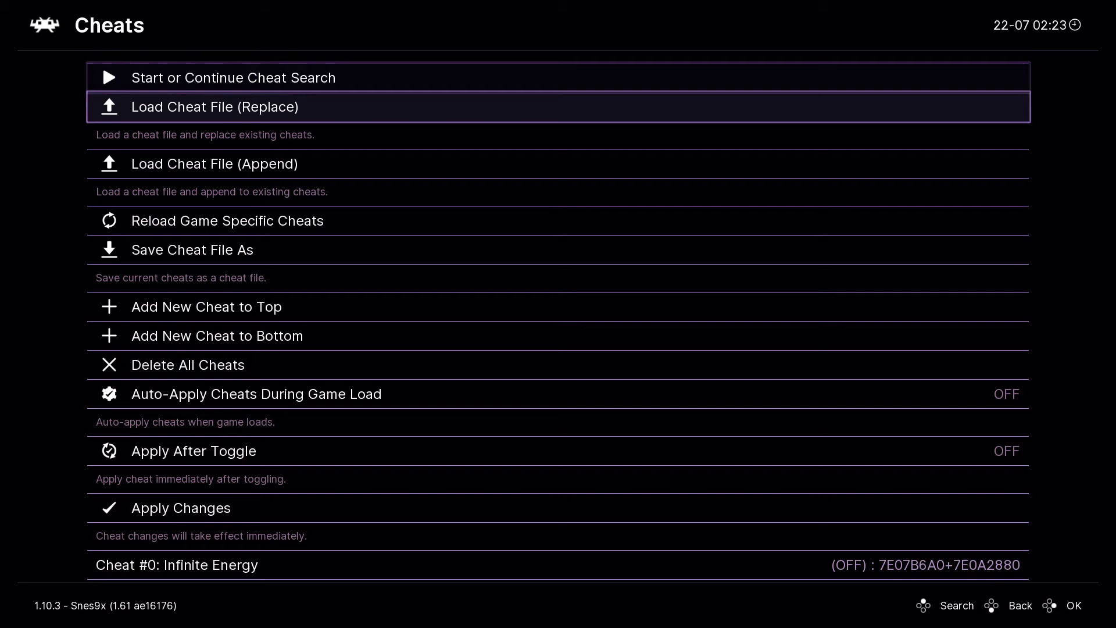
{"action": "key", "text": "Down"}
{"action": "key", "text": "Down"}
{"action": "key", "text": "Down"}
{"action": "key", "text": "Down"}
{"action": "key", "text": "Down"}
{"action": "key", "text": "Down"}
{"action": "key", "text": "Down"}
{"action": "key", "text": "Down"}
{"action": "key", "text": "Down"}
{"action": "key", "text": "Down"}
{"action": "key", "text": "Down"}
{"action": "key", "text": "Down"}
{"action": "key", "text": "Down"}
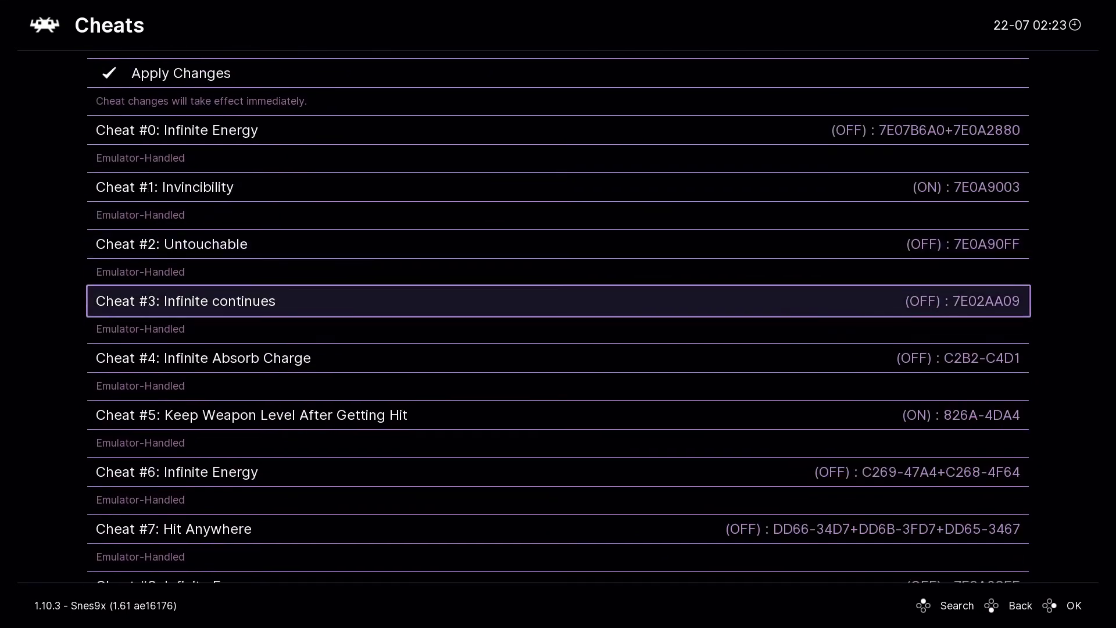
{"action": "key", "text": "Down"}
{"action": "key", "text": "Down"}
{"action": "key", "text": "Down"}
{"action": "key", "text": "Down"}
{"action": "key", "text": "Down"}
{"action": "key", "text": "Down"}
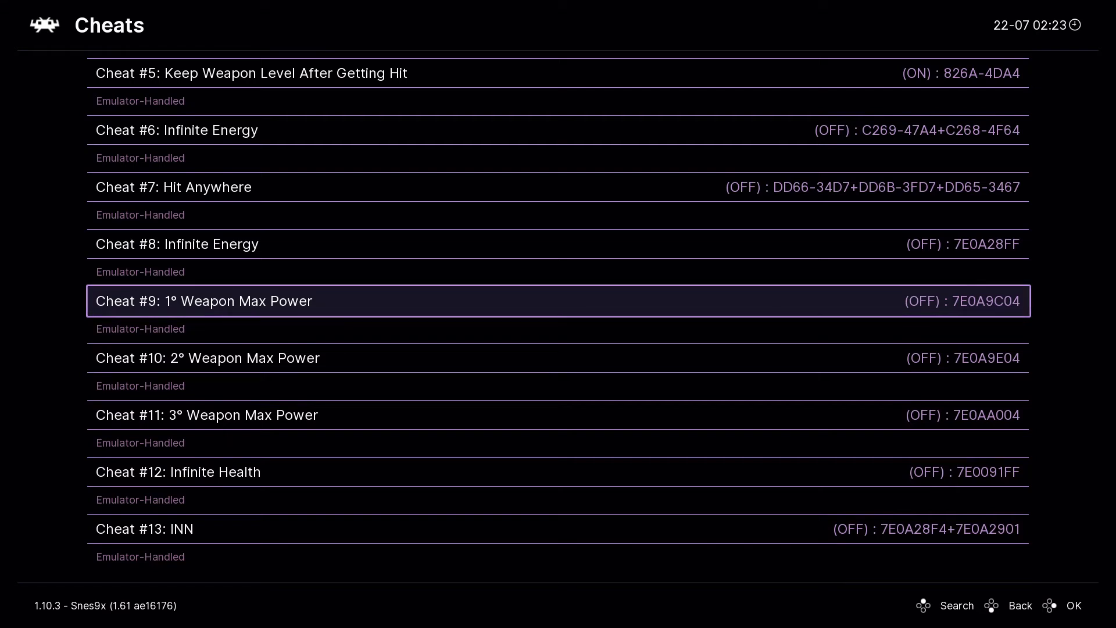
- Delete all cheats loaded for the game and leave the cheat settings
{"action": "key", "text": "Up"}
{"action": "key", "text": "Up"}
{"action": "key", "text": "Up"}
{"action": "key", "text": "Up"}
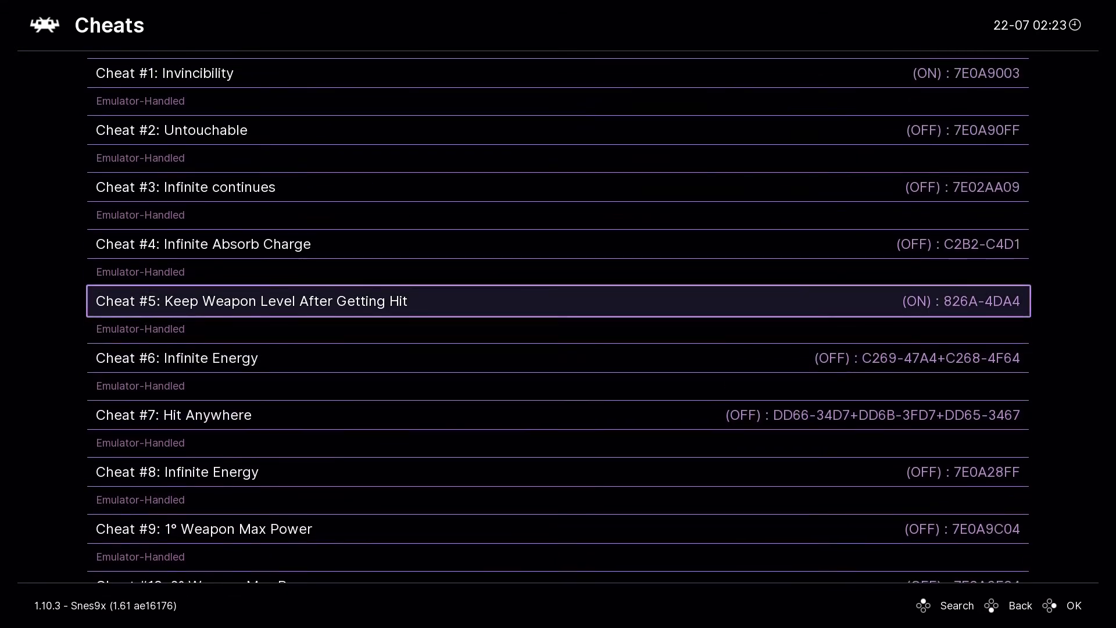
{"action": "key", "text": "Up"}
{"action": "key", "text": "Up"}
{"action": "key", "text": "Up"}
{"action": "key", "text": "Up"}
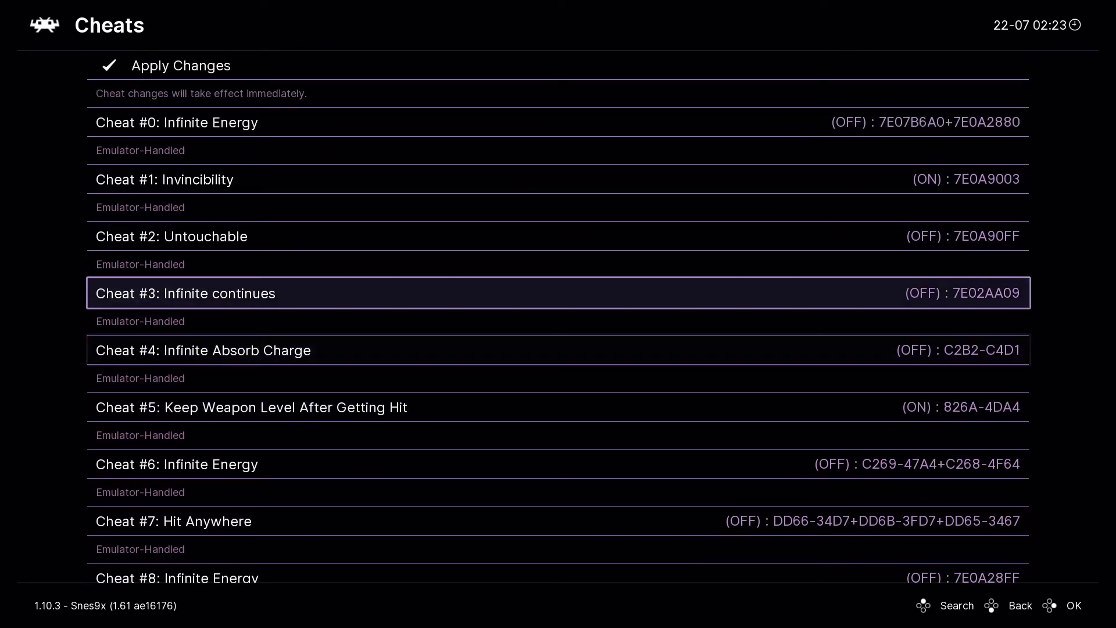
{"action": "key", "text": "Up"}
{"action": "key", "text": "Up"}
{"action": "key", "text": "Up"}
{"action": "key", "text": "Up"}
{"action": "key", "text": "Up"}
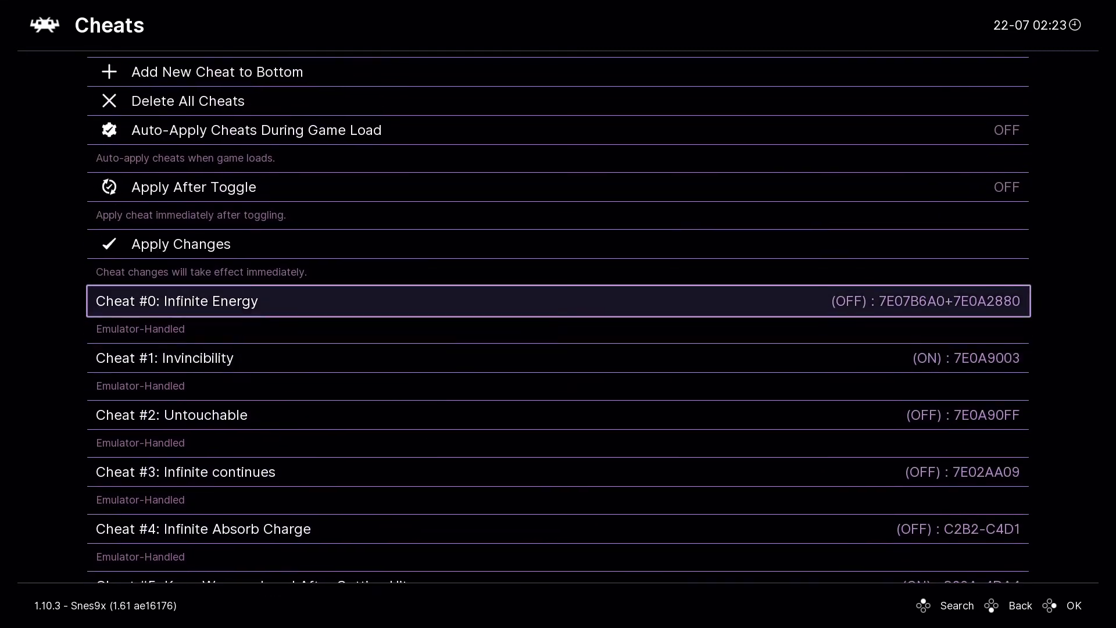
{"action": "key", "text": "Return"}
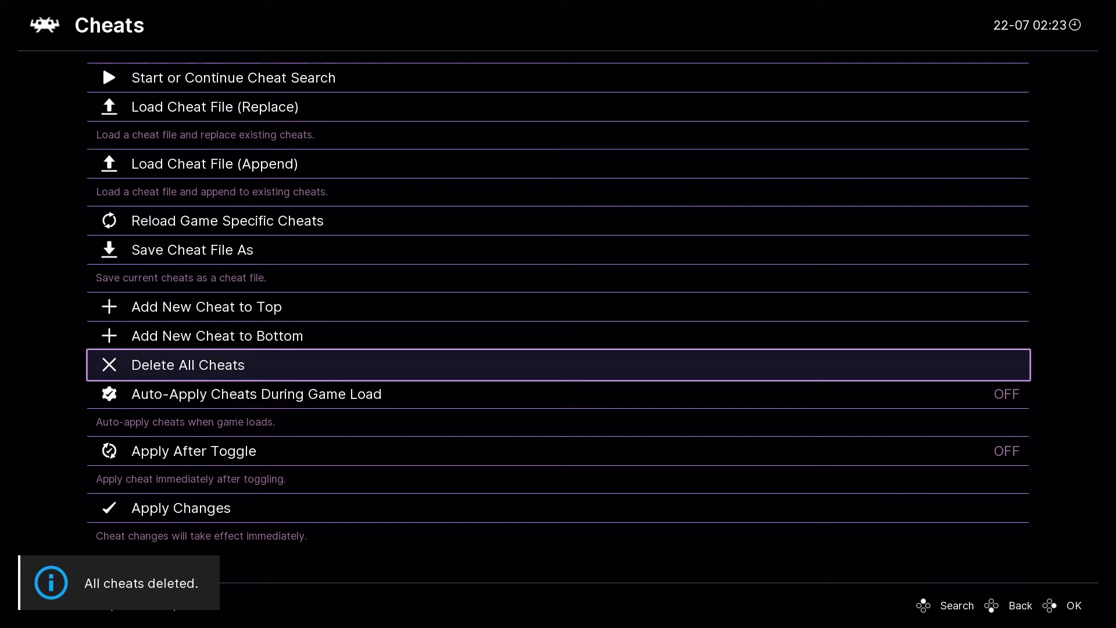
{"action": "key", "text": "Down"}
{"action": "key", "text": "Down"}
{"action": "key", "text": "Down"}
{"action": "key", "text": "BackSpace"}
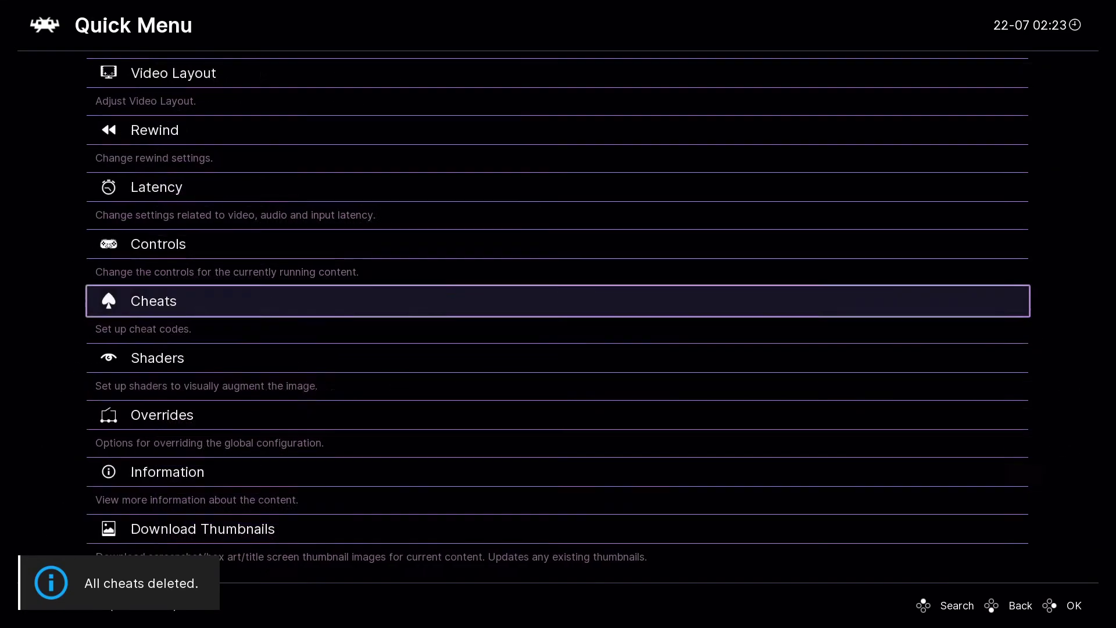
- Reload the game from the History list and reopen its cheat settings to check the cheat list again
{"action": "key", "text": "BackSpace"}
{"action": "key", "text": "BackSpace"}
{"action": "key", "text": "Down"}
{"action": "key", "text": "Down"}
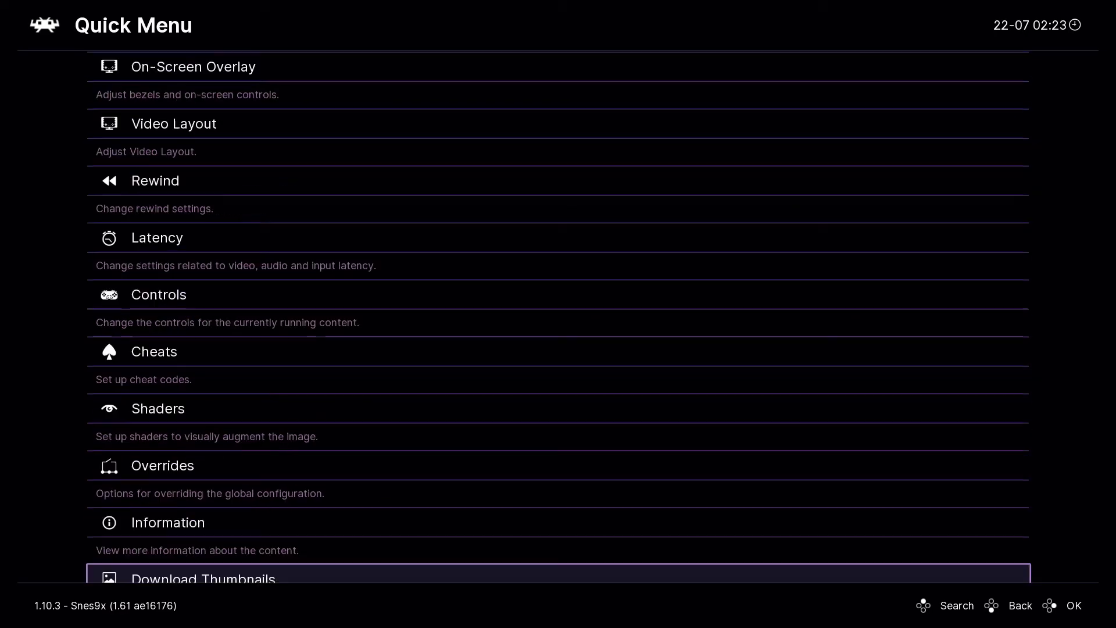
{"action": "key", "text": "Return"}
{"action": "key", "text": "Up"}
{"action": "key", "text": "Up"}
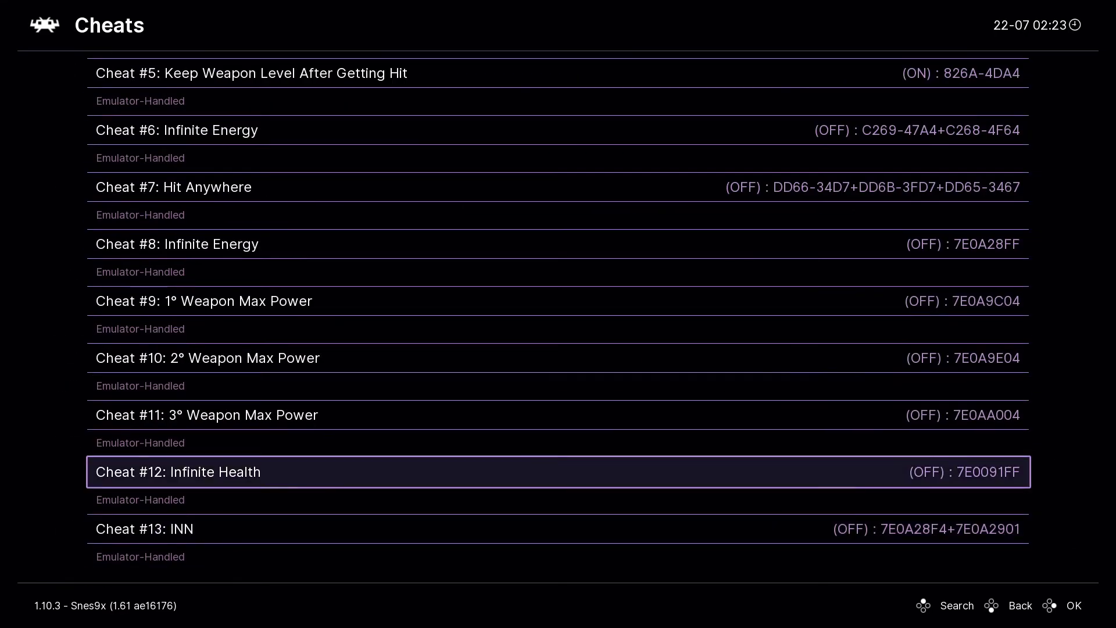
- Leave the game's menus and quit RetroArch from the Main Menu
{"action": "key", "text": "BackSpace"}
{"action": "key", "text": "BackSpace"}
{"action": "key", "text": "BackSpace"}
{"action": "key", "text": "BackSpace"}
{"action": "key", "text": "Right"}
{"action": "key", "text": "Up"}
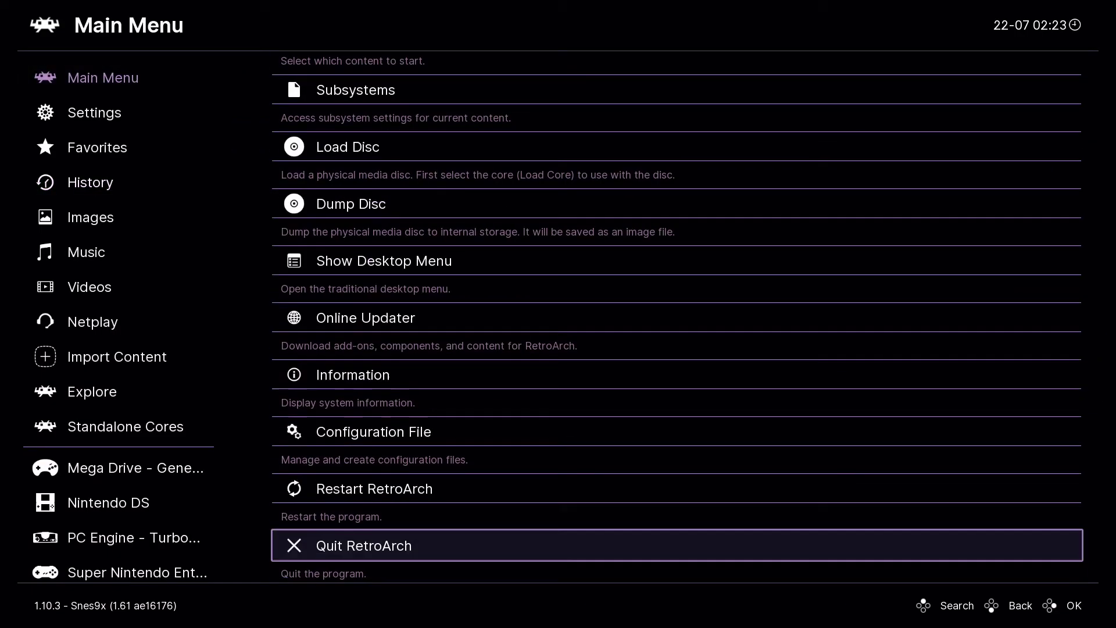
{"action": "key", "text": "Return"}
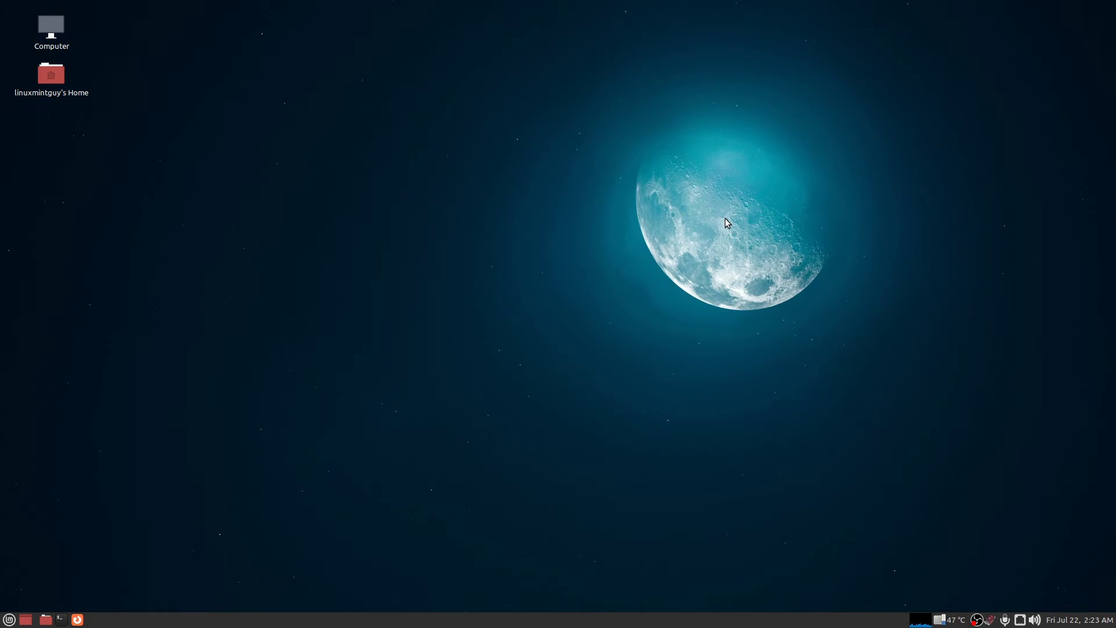
- Switch to the file manager, show hidden files in the home folder, and open .config/retroarch/cheats
{"action": "left_click", "coordinate": [46, 620]}
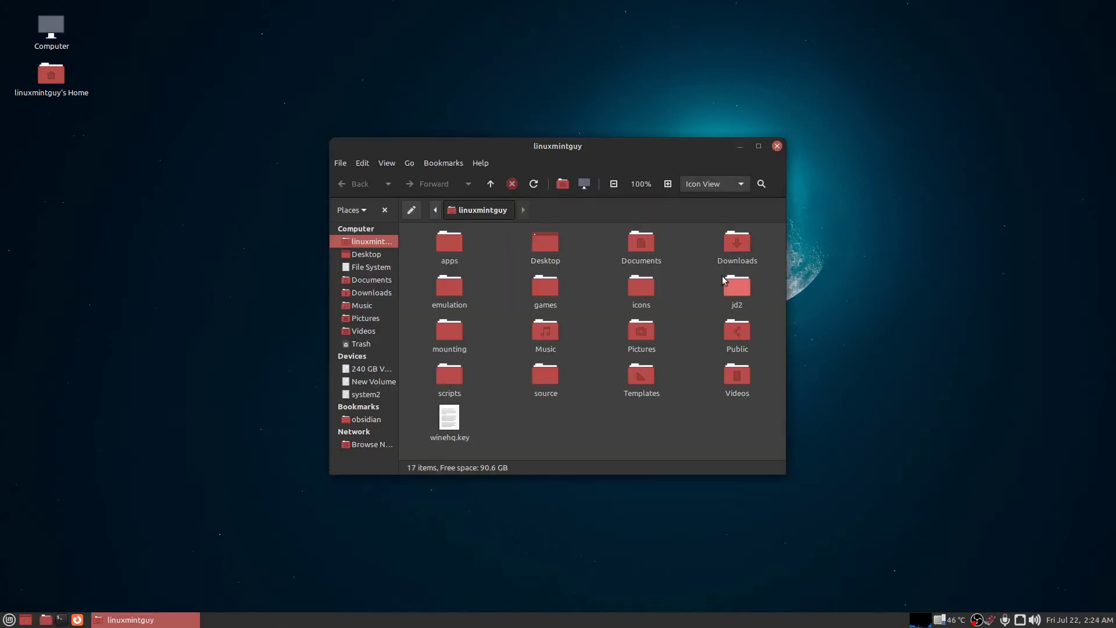
{"action": "key", "text": "ctrl+h"}
{"action": "double_click", "coordinate": [728, 417]}
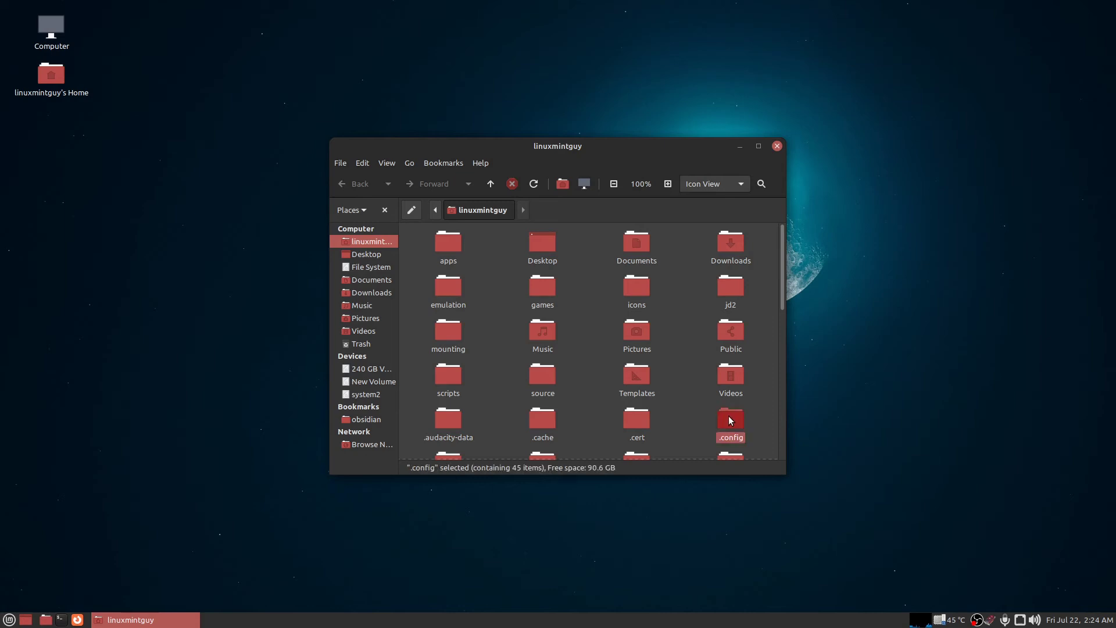
{"action": "scroll", "coordinate": [738, 416], "scroll_direction": "down", "scroll_amount": 5}
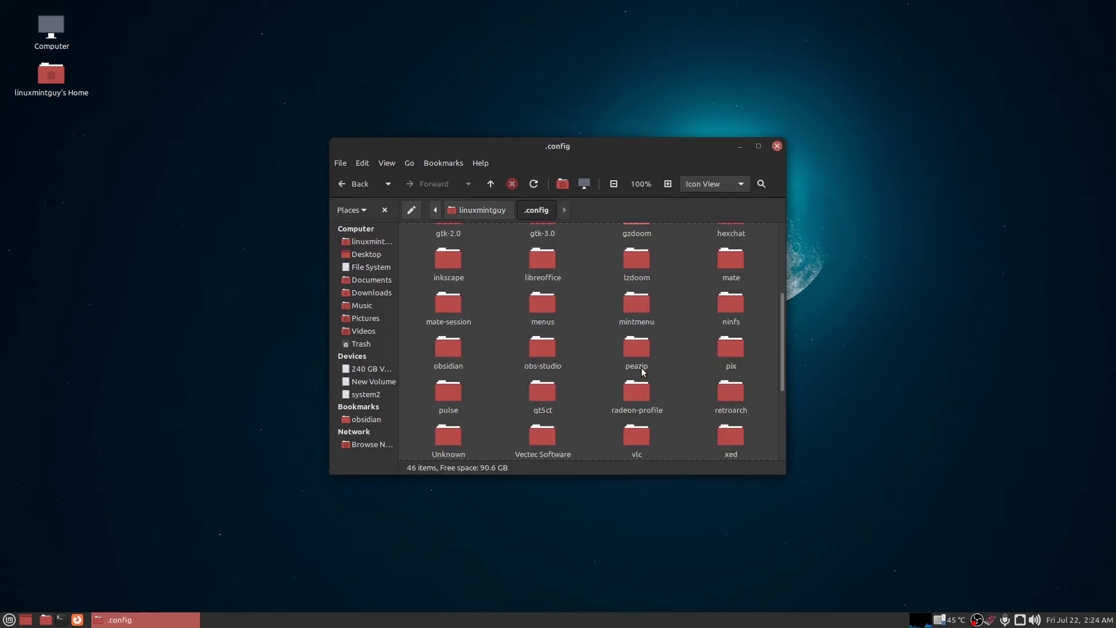
{"action": "double_click", "coordinate": [730, 395]}
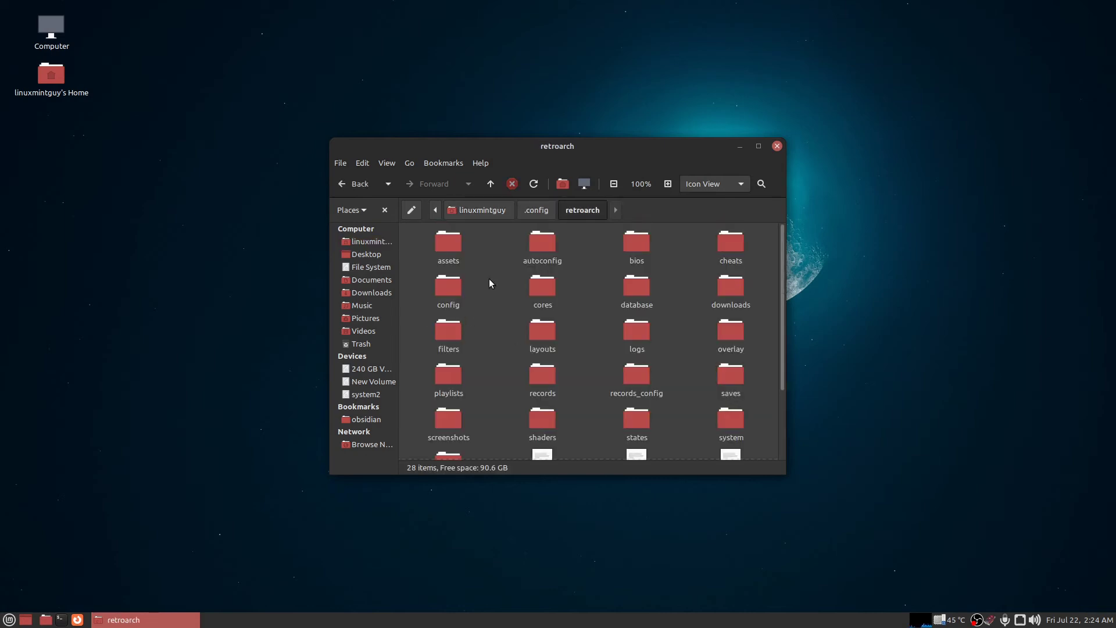
{"action": "double_click", "coordinate": [729, 247]}
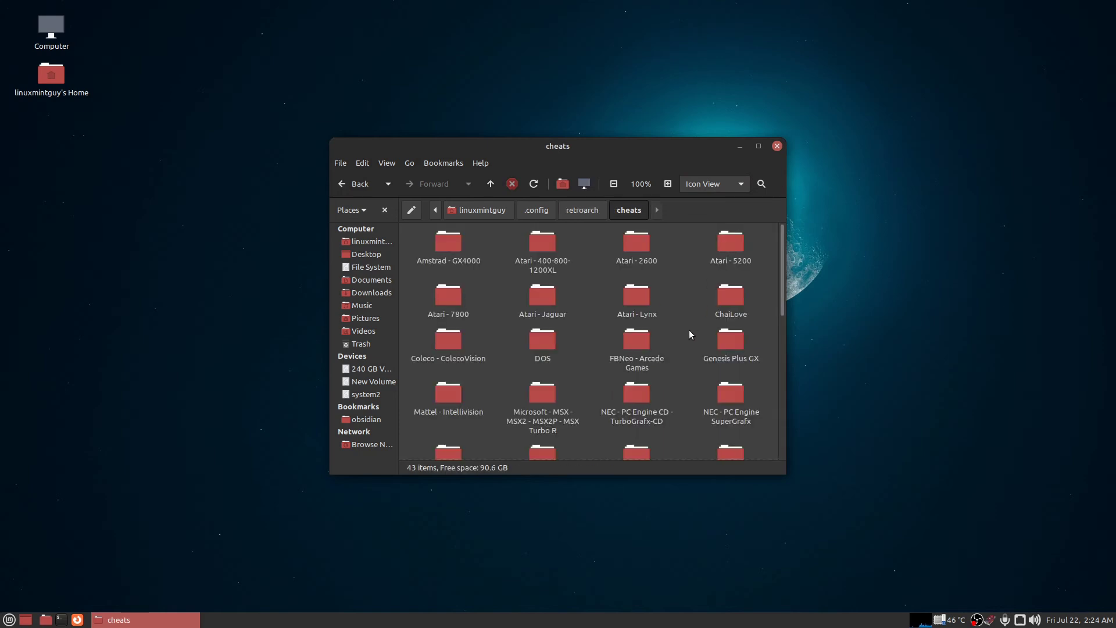
- Delete the file Choujikuu Yousai Macross - Scrambled Valkyrie (J).cht from the Snes9x subfolder
{"action": "scroll", "coordinate": [687, 323], "scroll_direction": "down", "scroll_amount": 5}
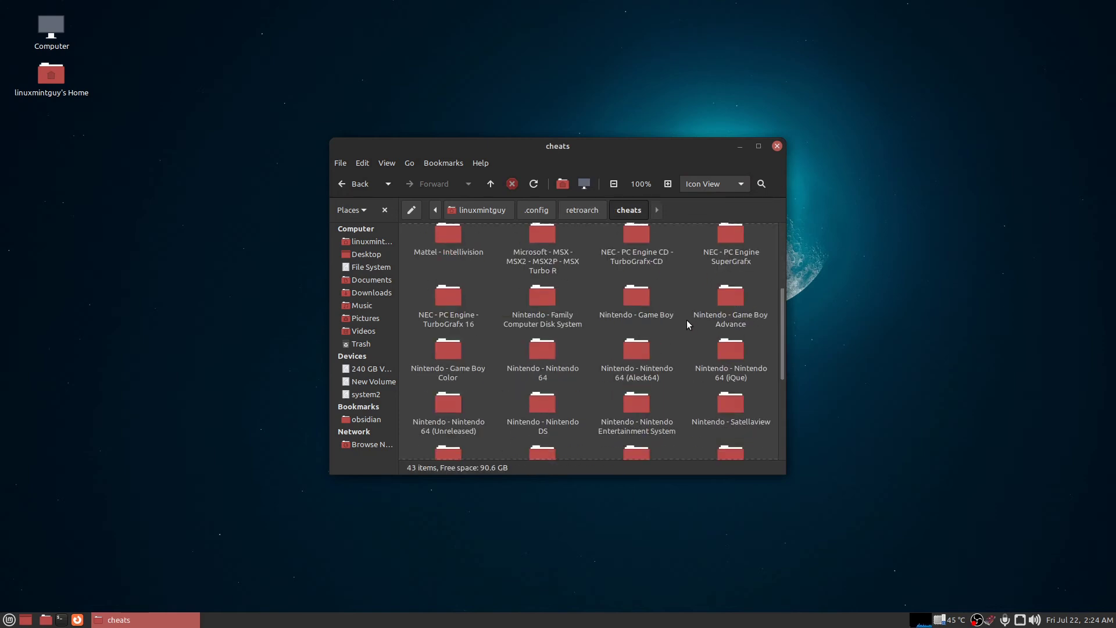
{"action": "scroll", "coordinate": [686, 320], "scroll_direction": "down", "scroll_amount": 5}
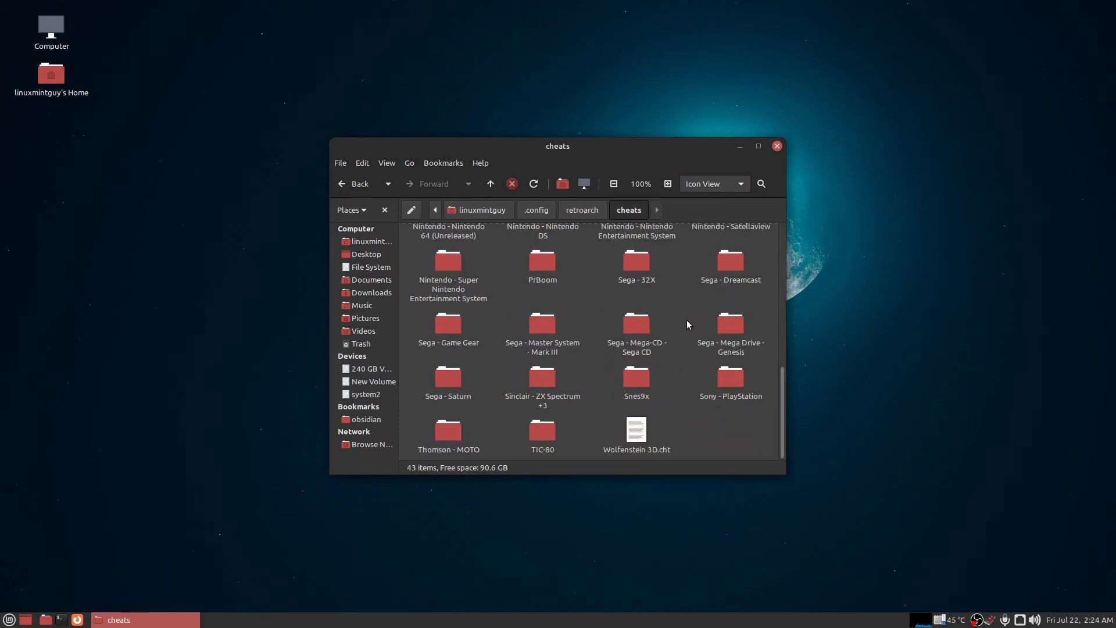
{"action": "left_click", "coordinate": [636, 384]}
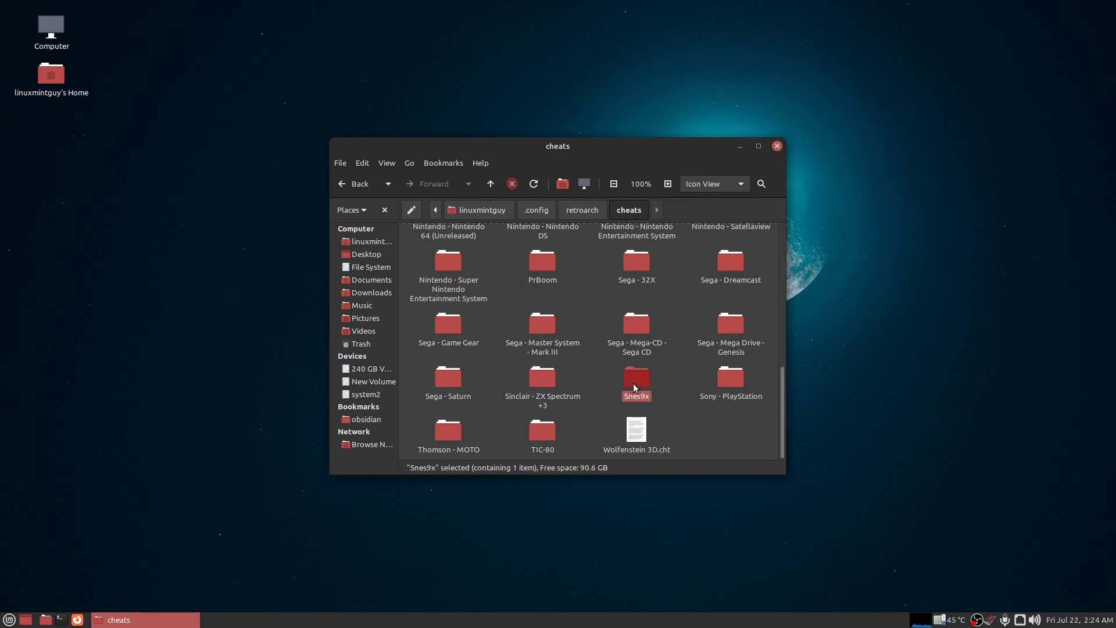
{"action": "double_click", "coordinate": [635, 383]}
{"action": "left_click", "coordinate": [447, 258]}
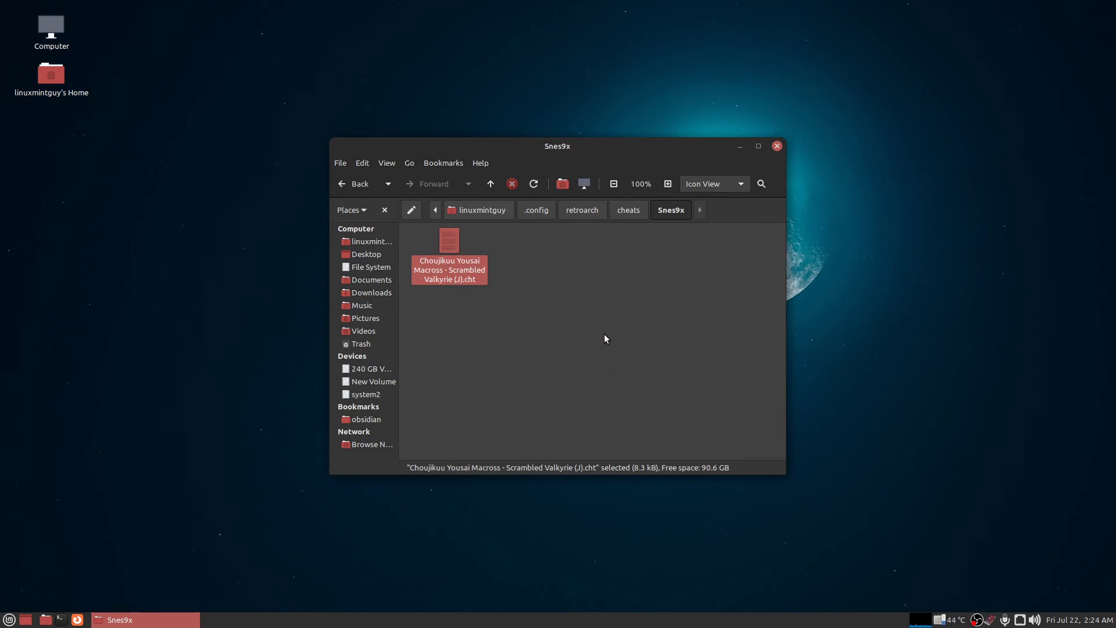
{"action": "key", "text": "Delete"}
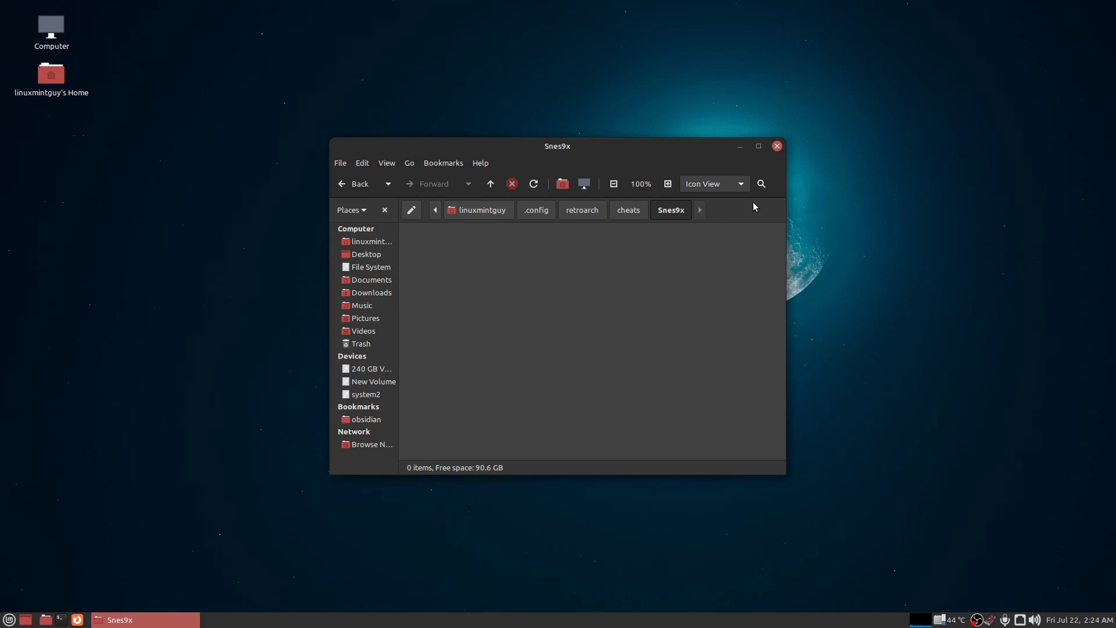
- Start RetroArch again from the applications menu and run the Macross game from the History list
{"action": "key", "text": "super"}
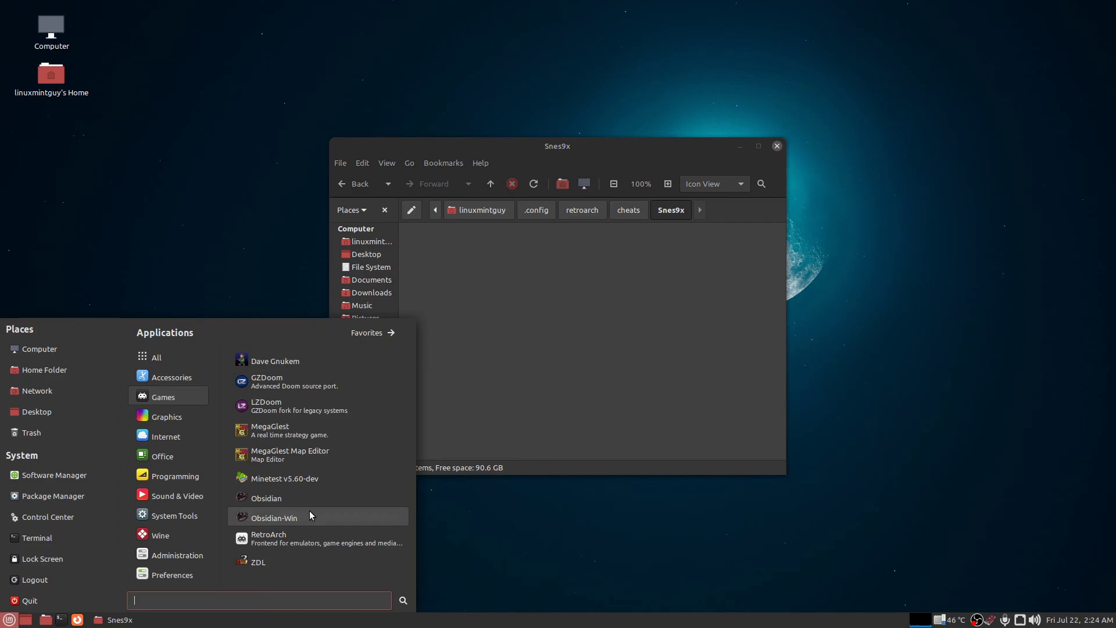
{"action": "left_click", "coordinate": [302, 541]}
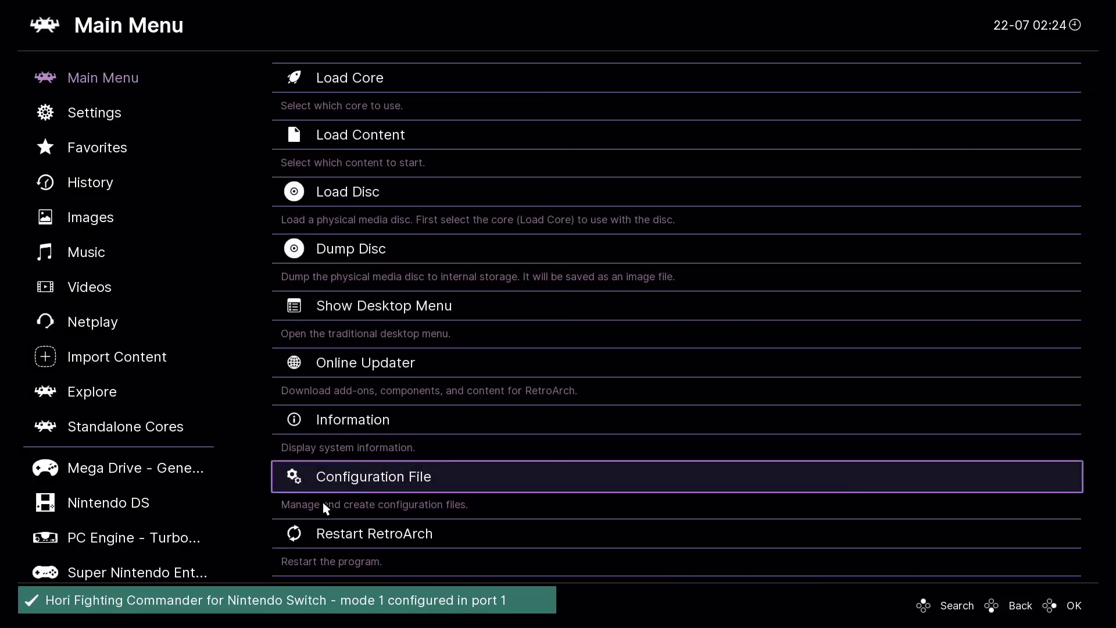
{"action": "key", "text": "Left"}
{"action": "key", "text": "Down"}
{"action": "key", "text": "Down"}
{"action": "key", "text": "Down"}
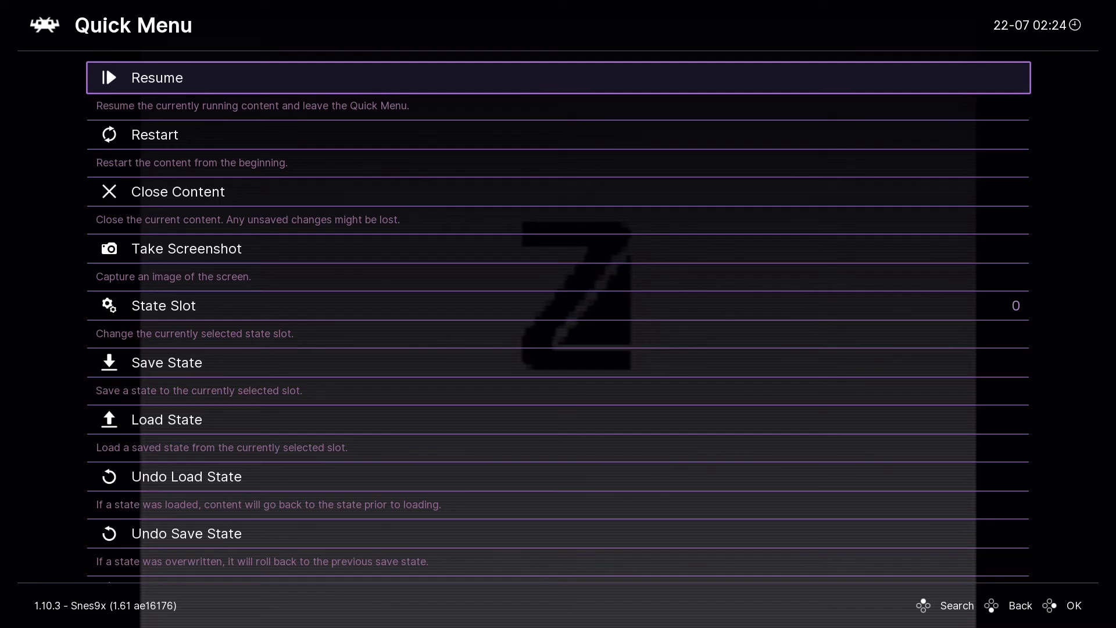
- Open the game's cheat settings from the Quick Menu and check whether any cheats are still listed
{"action": "key", "text": "Down"}
{"action": "key", "text": "Down"}
{"action": "key", "text": "Down"}
{"action": "key", "text": "Down"}
{"action": "key", "text": "Down"}
{"action": "key", "text": "Down"}
{"action": "key", "text": "Down"}
{"action": "key", "text": "Down"}
{"action": "key", "text": "Down"}
{"action": "key", "text": "Down"}
{"action": "key", "text": "Down"}
{"action": "key", "text": "Down"}
{"action": "key", "text": "Down"}
{"action": "key", "text": "Down"}
{"action": "key", "text": "Down"}
{"action": "key", "text": "Down"}
{"action": "key", "text": "Down"}
{"action": "key", "text": "Down"}
{"action": "key", "text": "Down"}
{"action": "key", "text": "Down"}
{"action": "key", "text": "Up"}
{"action": "key", "text": "Up"}
{"action": "key", "text": "Return"}
{"action": "key", "text": "Up"}
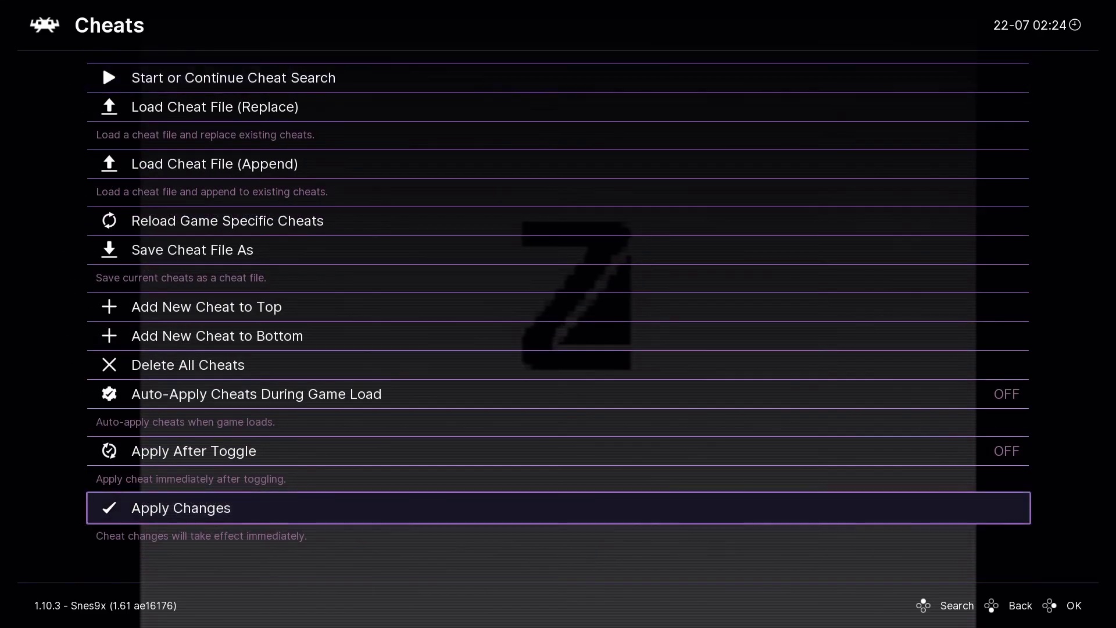
{"action": "key", "text": "Down"}
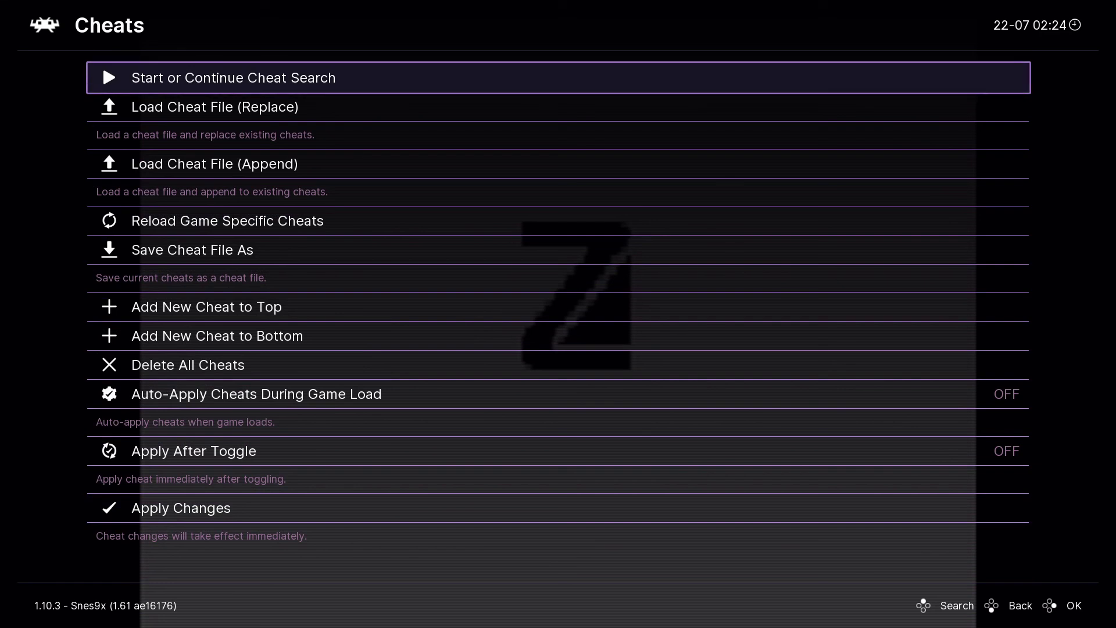